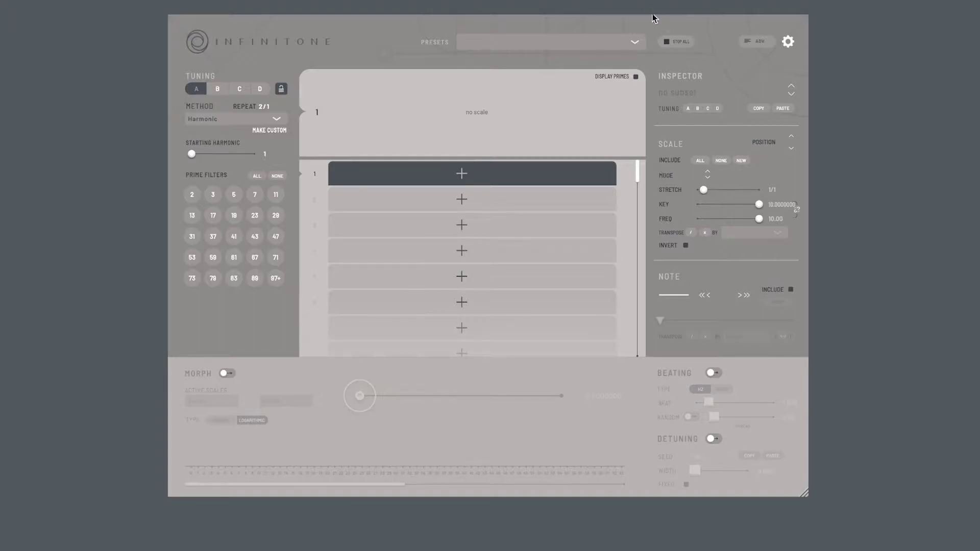
Step: Load the tetradic chord preset "1 - Owl Matrix - Ya Seed A - Otonal"
{"action": "left_click", "coordinate": [635, 42]}
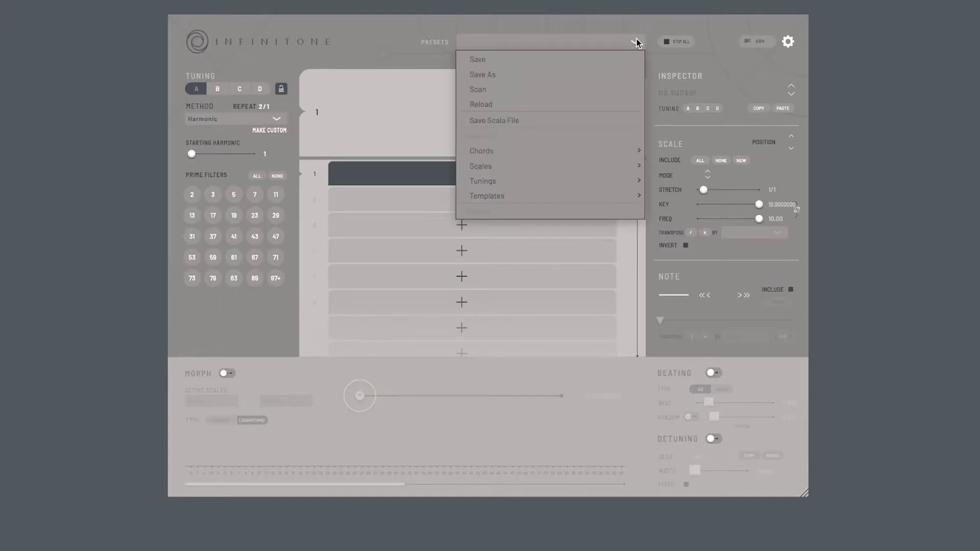
{"action": "mouse_move", "coordinate": [548, 155]}
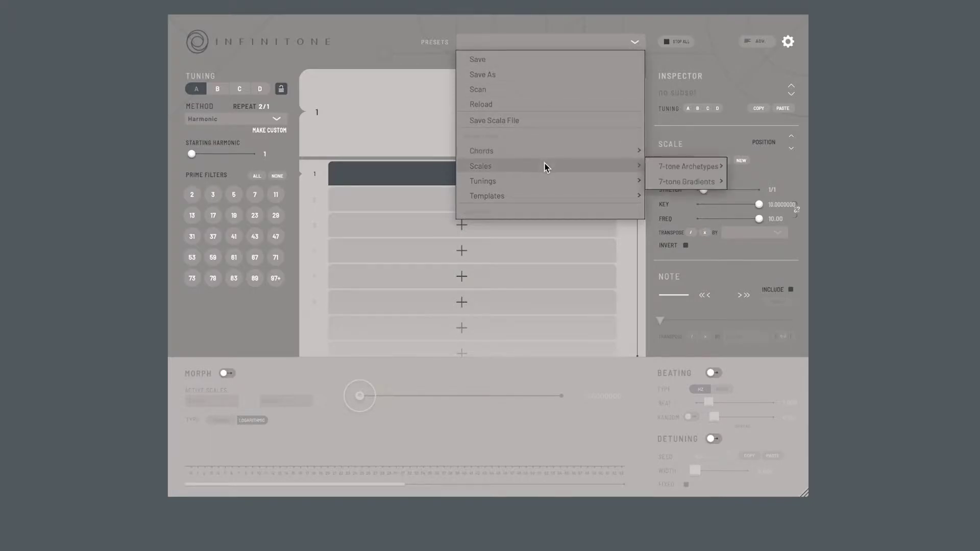
{"action": "mouse_move", "coordinate": [543, 202]}
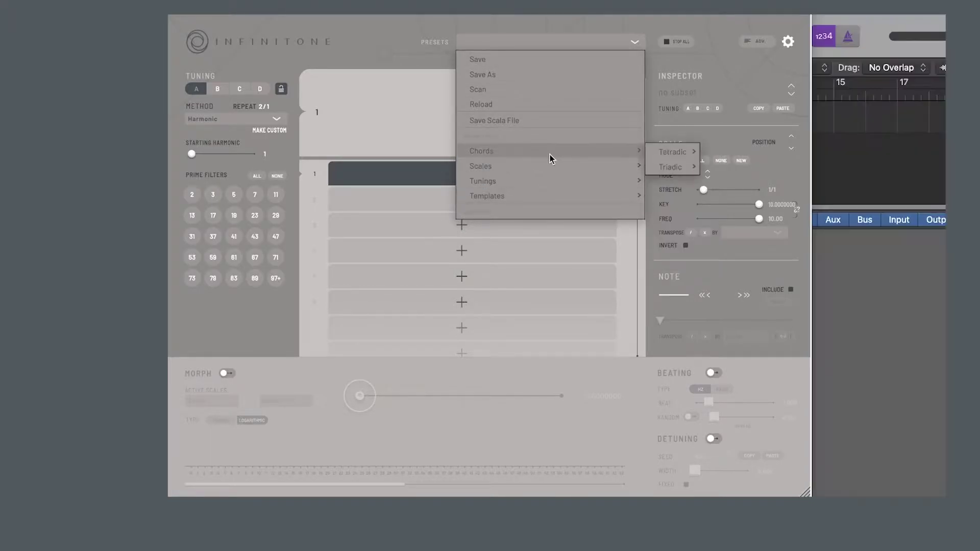
{"action": "mouse_move", "coordinate": [673, 155]}
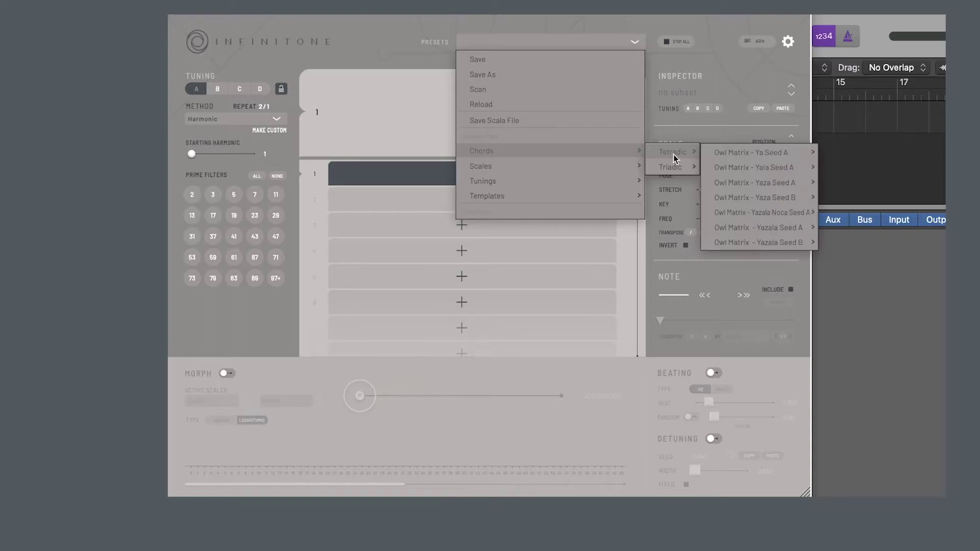
{"action": "mouse_move", "coordinate": [744, 154]}
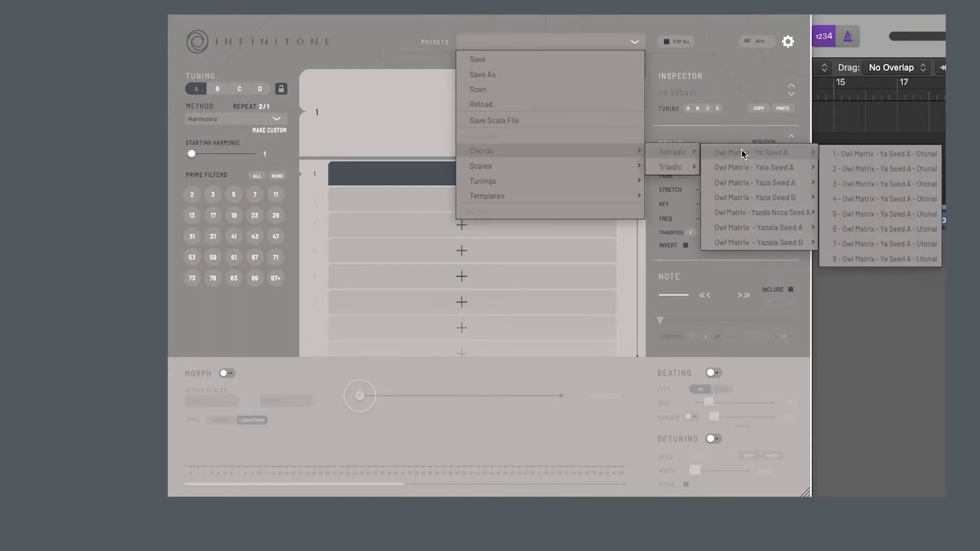
{"action": "left_click", "coordinate": [857, 152]}
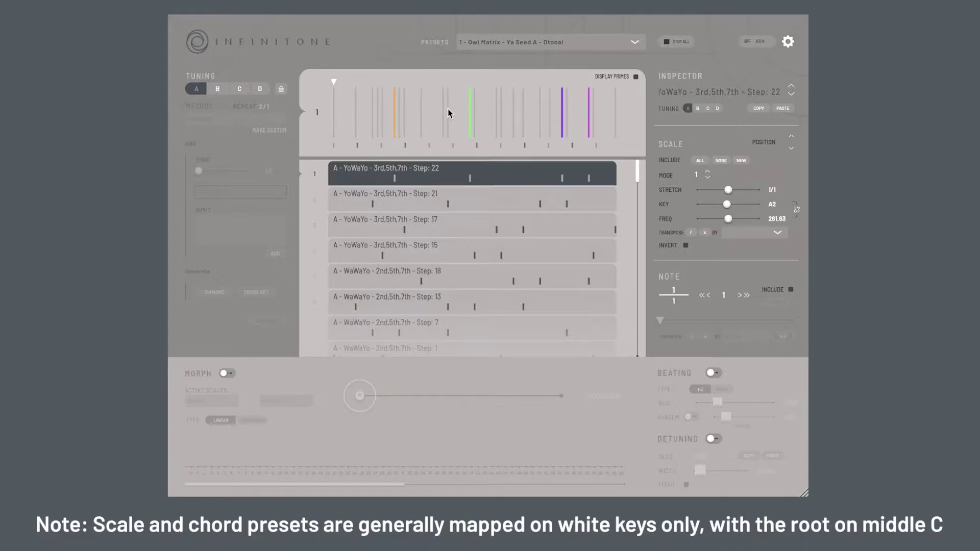
Step: Step through the preset's chords from position 2 to position 6, one at a time
{"action": "left_click", "coordinate": [448, 197]}
{"action": "left_click", "coordinate": [445, 220]}
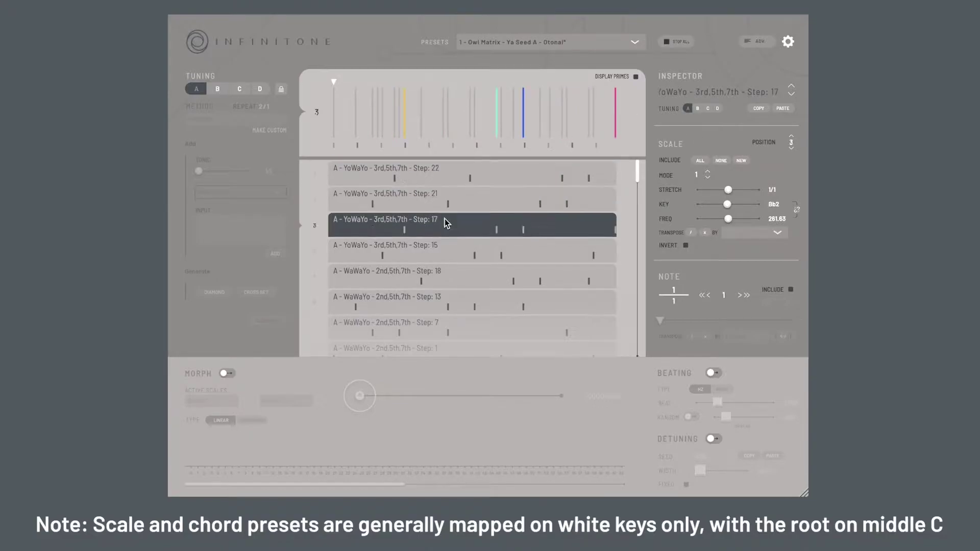
{"action": "left_click", "coordinate": [445, 247]}
{"action": "left_click", "coordinate": [446, 273]}
{"action": "left_click", "coordinate": [447, 301]}
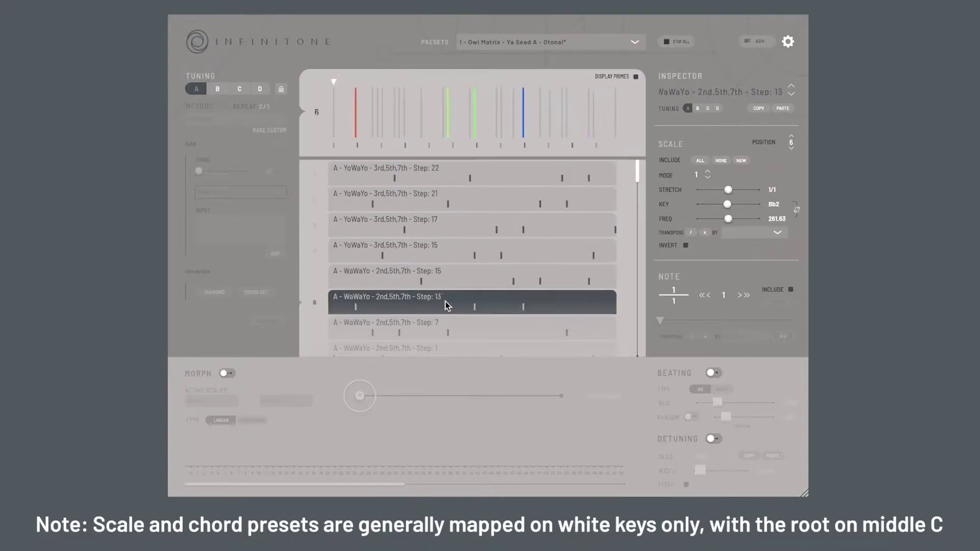
Step: Return to the chord at position 1 and go through the chords up to position 4 to audition them
{"action": "left_click", "coordinate": [472, 176]}
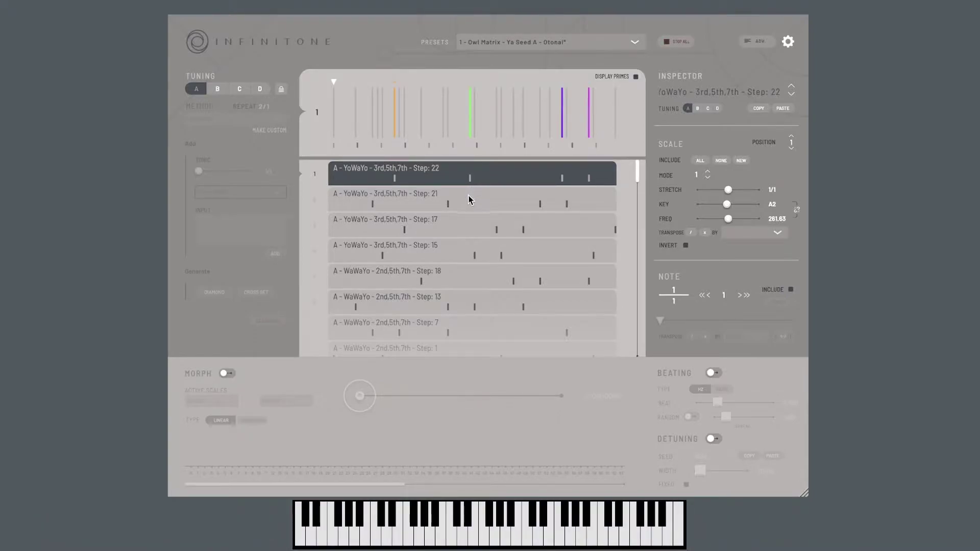
{"action": "left_click", "coordinate": [469, 198]}
{"action": "left_click", "coordinate": [459, 225]}
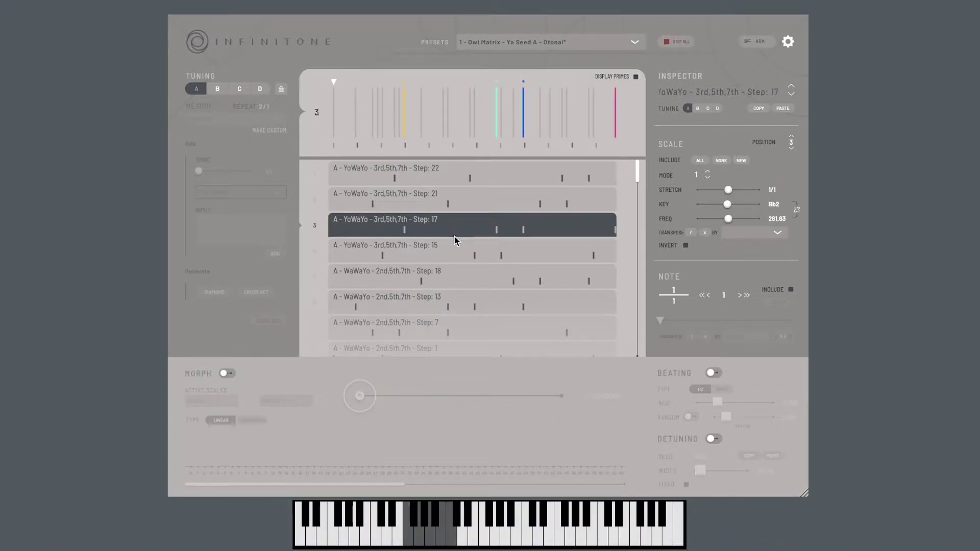
{"action": "left_click", "coordinate": [457, 253]}
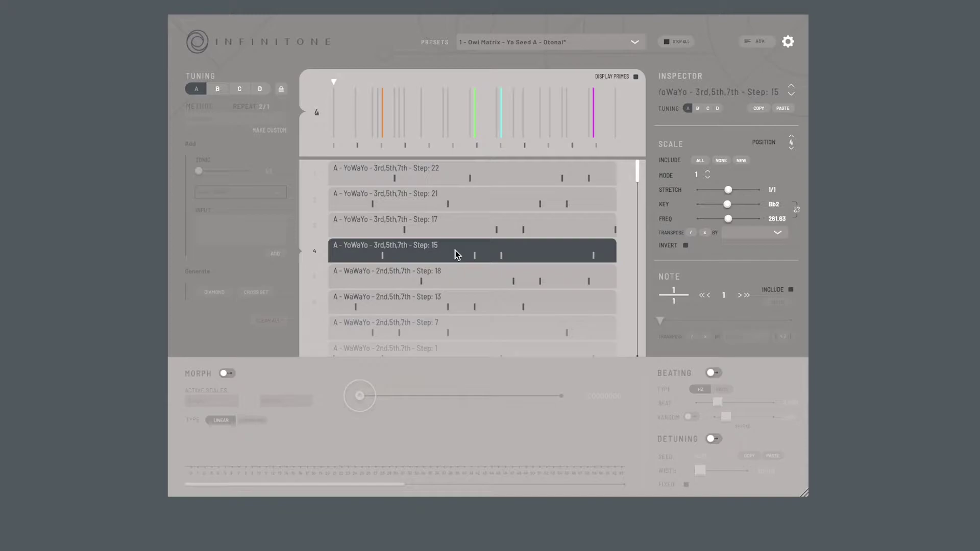
Step: Load the 7-tone archetype scale preset "7-tone - Nawi - Jia Yala"
{"action": "left_click", "coordinate": [572, 41]}
{"action": "mouse_move", "coordinate": [584, 164]}
{"action": "mouse_move", "coordinate": [690, 172]}
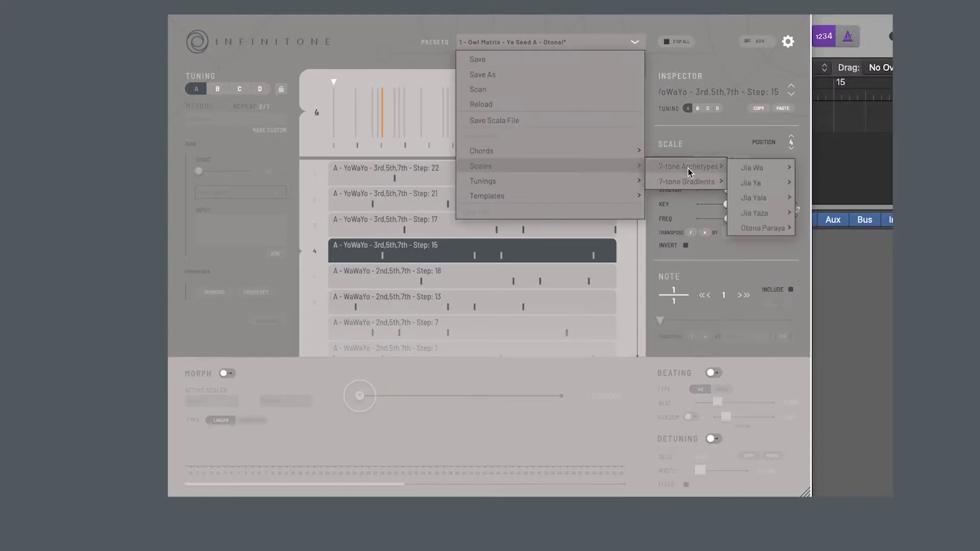
{"action": "mouse_move", "coordinate": [747, 171]}
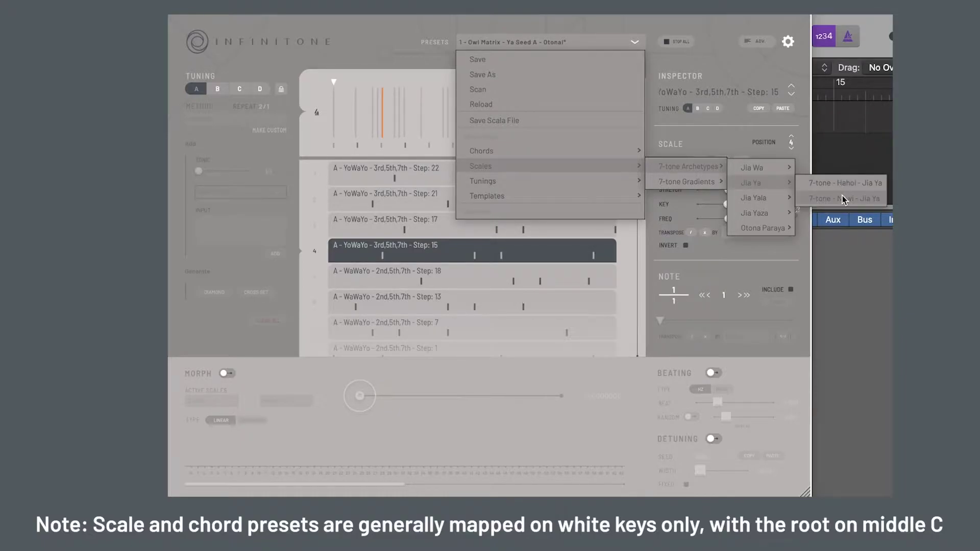
{"action": "mouse_move", "coordinate": [782, 198]}
{"action": "left_click", "coordinate": [837, 213]}
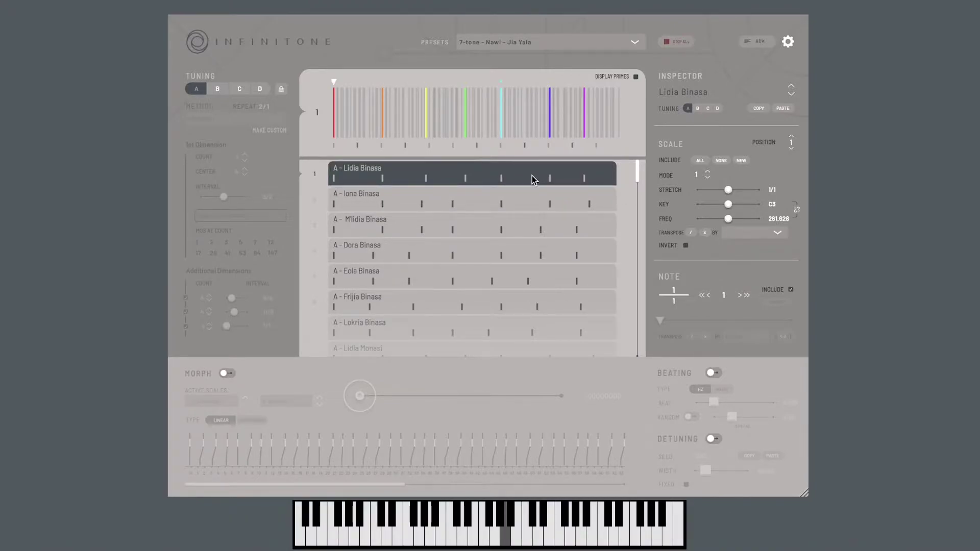
Step: Select the Dora Binasa scale to audition it and look through the scales further down the list
{"action": "left_click", "coordinate": [462, 261]}
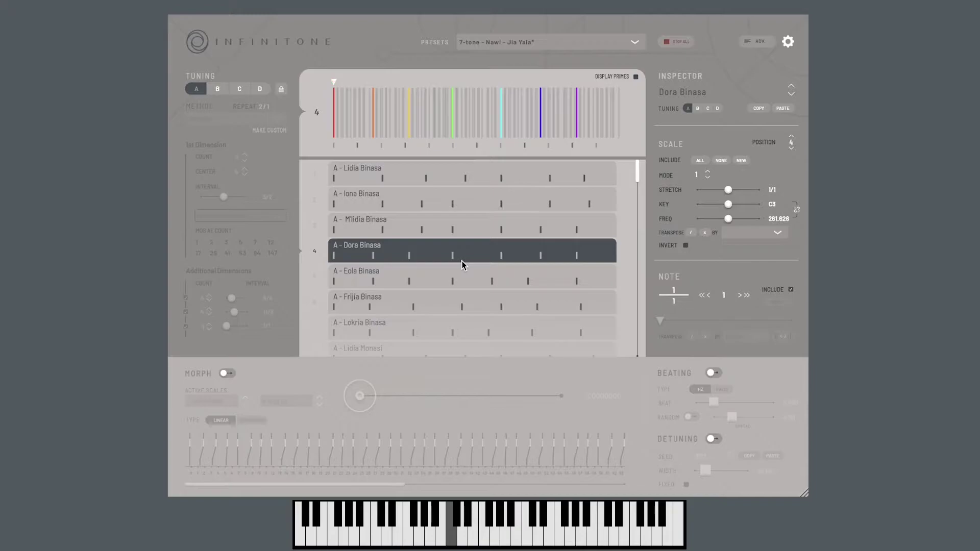
{"action": "scroll", "coordinate": [461, 261], "scroll_direction": "down", "scroll_amount": 3}
{"action": "scroll", "coordinate": [462, 263], "scroll_direction": "down", "scroll_amount": 6}
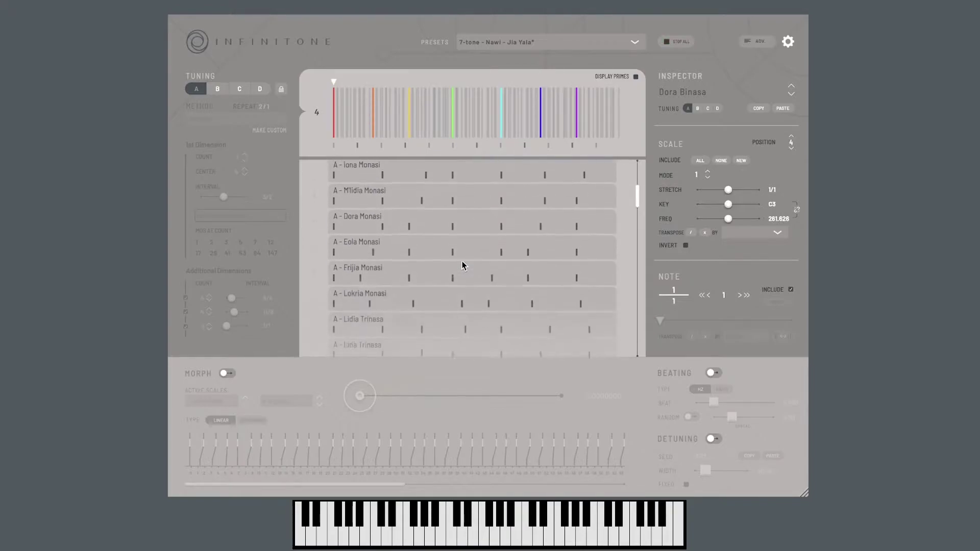
Step: Load the 12-tone tuning preset "12-Tone Gradient - Otonal - Loop Rate Order"
{"action": "left_click", "coordinate": [635, 42]}
{"action": "mouse_move", "coordinate": [592, 181]}
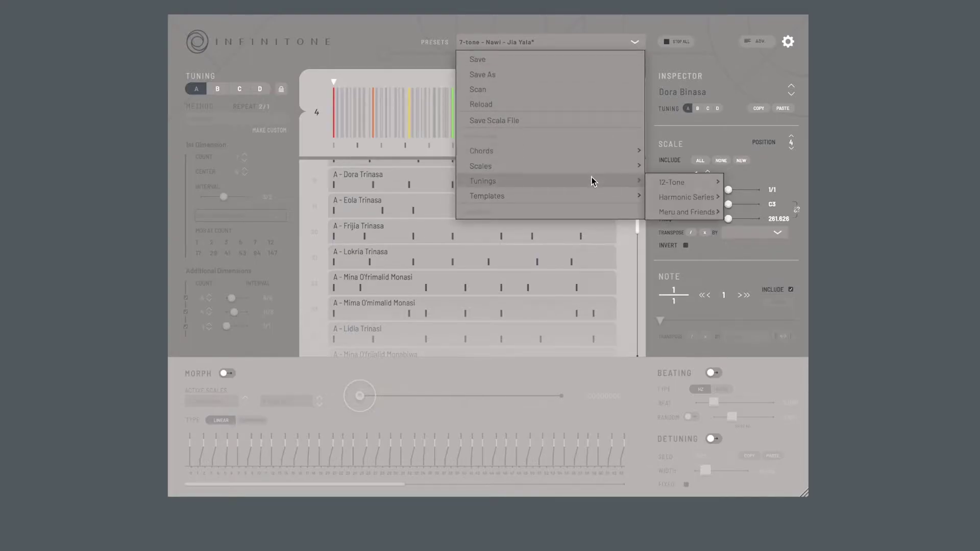
{"action": "mouse_move", "coordinate": [666, 188]}
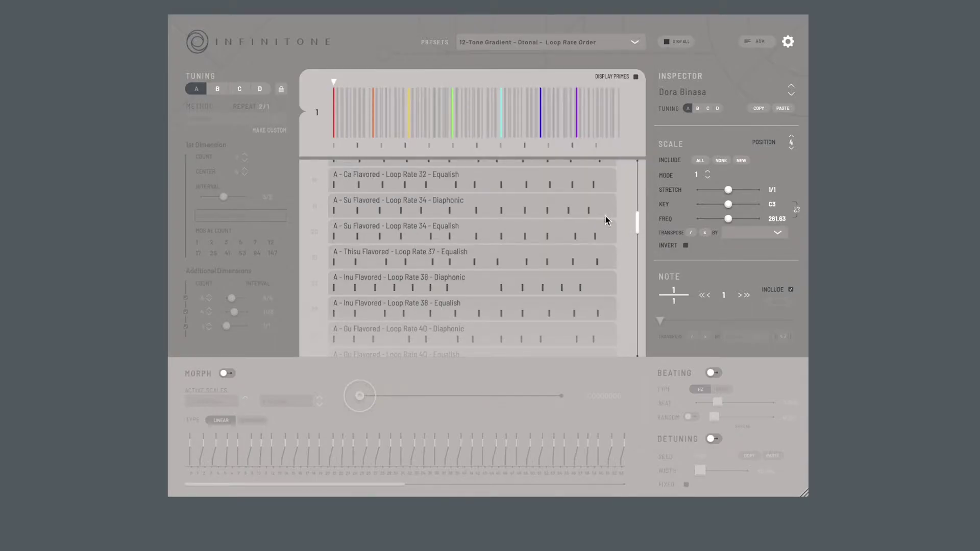
Step: Select the last scale in the list, Ca Flavored - Loop Rate 256 - Equalish, to audition it
{"action": "scroll", "coordinate": [585, 234], "scroll_direction": "down", "scroll_amount": 15}
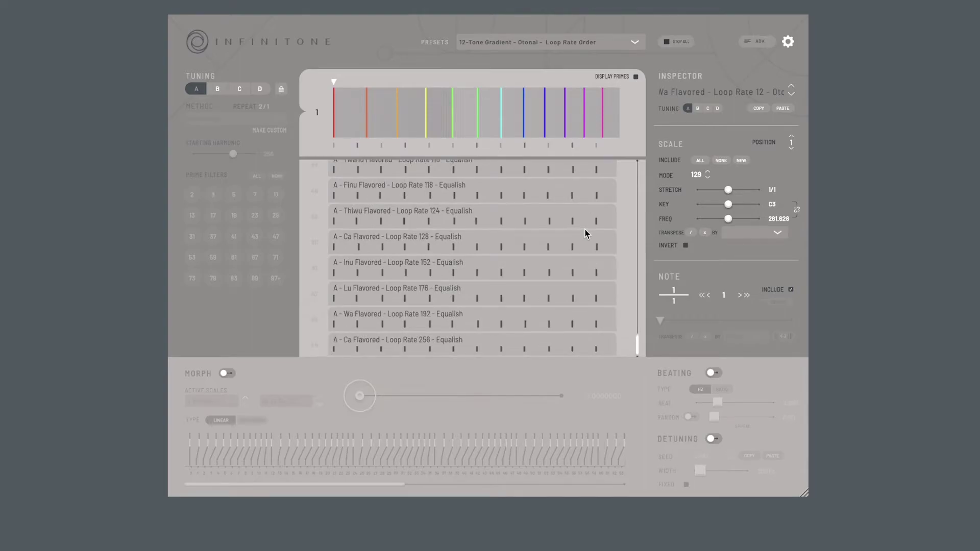
{"action": "left_click", "coordinate": [514, 346]}
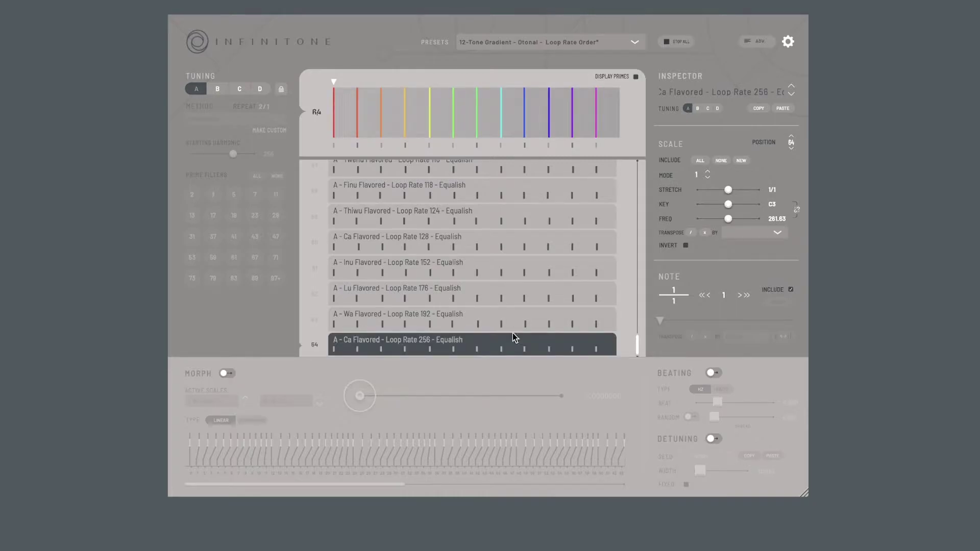
{"action": "scroll", "coordinate": [544, 204], "scroll_direction": "up", "scroll_amount": 15}
{"action": "scroll", "coordinate": [545, 206], "scroll_direction": "down", "scroll_amount": 15}
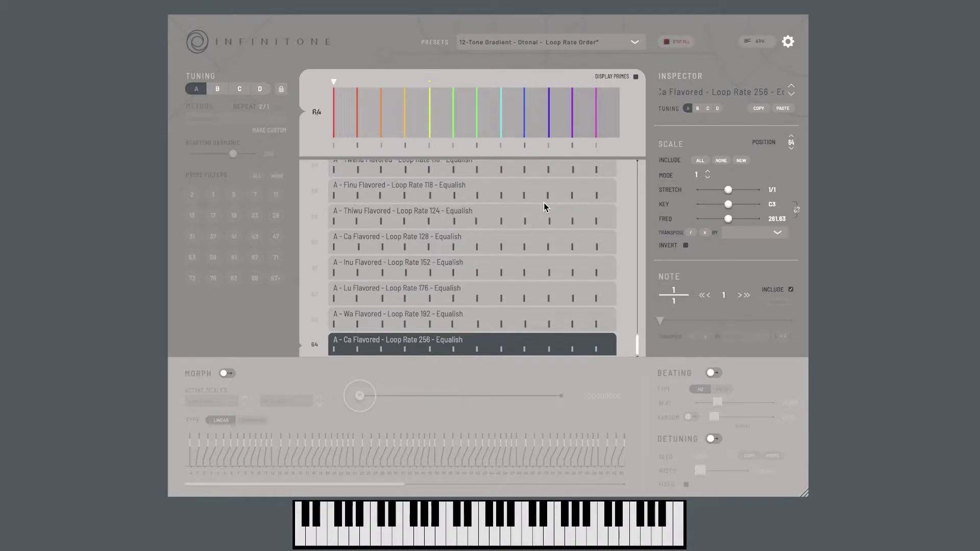
Step: Select the first scale in the list, Wa Flavored - Loop Rate 12 - Otonal
{"action": "scroll", "coordinate": [545, 207], "scroll_direction": "up", "scroll_amount": 10}
{"action": "scroll", "coordinate": [545, 206], "scroll_direction": "up", "scroll_amount": 5}
{"action": "left_click", "coordinate": [528, 177]}
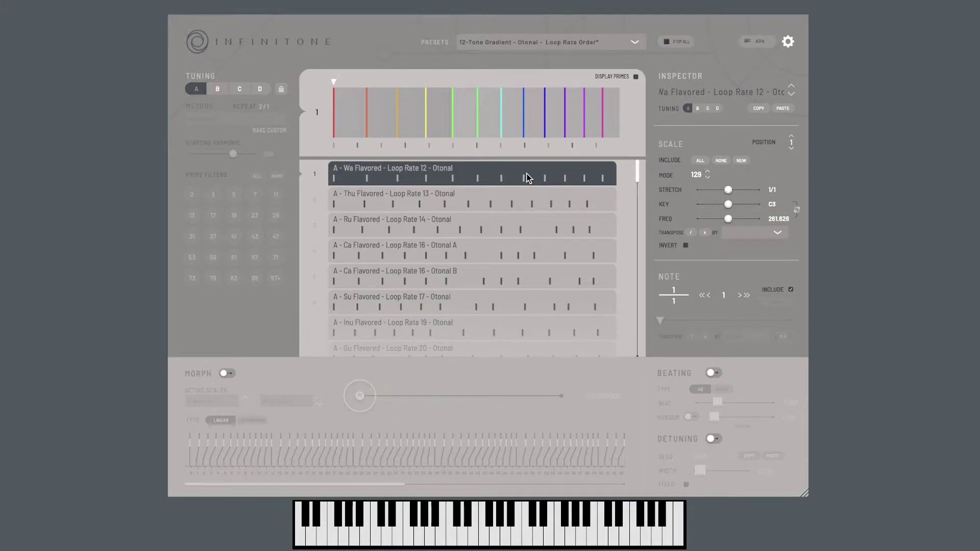
Step: View the available Init Equal template presets without loading one
{"action": "left_click", "coordinate": [635, 43]}
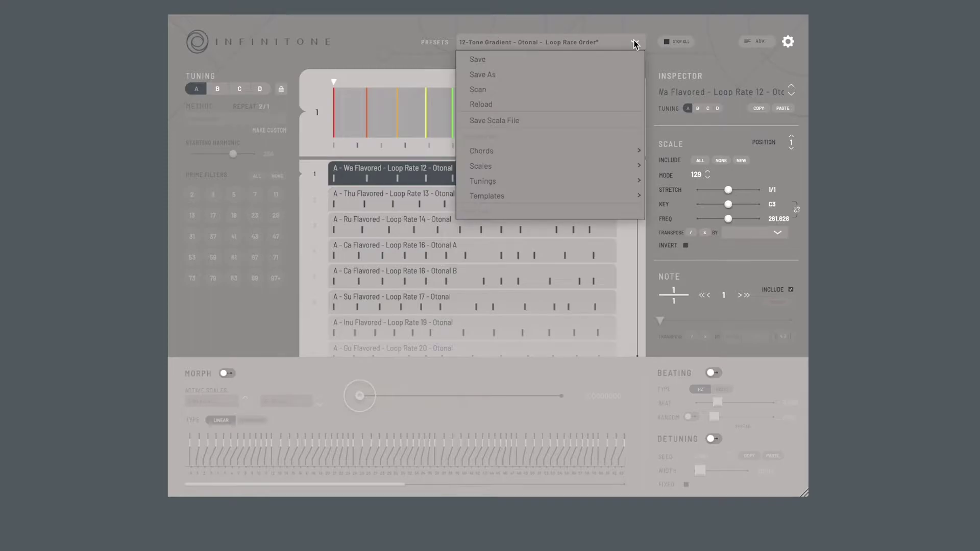
{"action": "mouse_move", "coordinate": [562, 198]}
{"action": "mouse_move", "coordinate": [673, 228]}
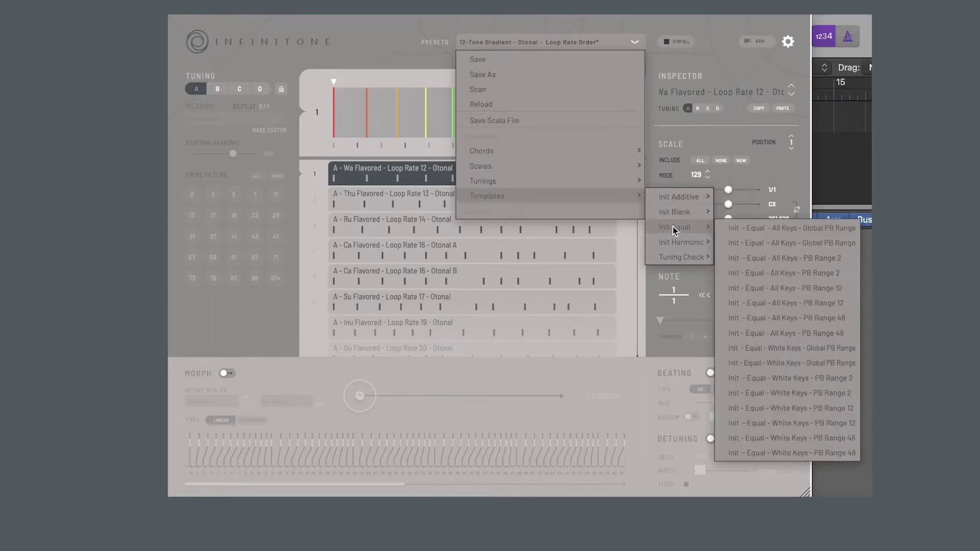
{"action": "left_click", "coordinate": [709, 30]}
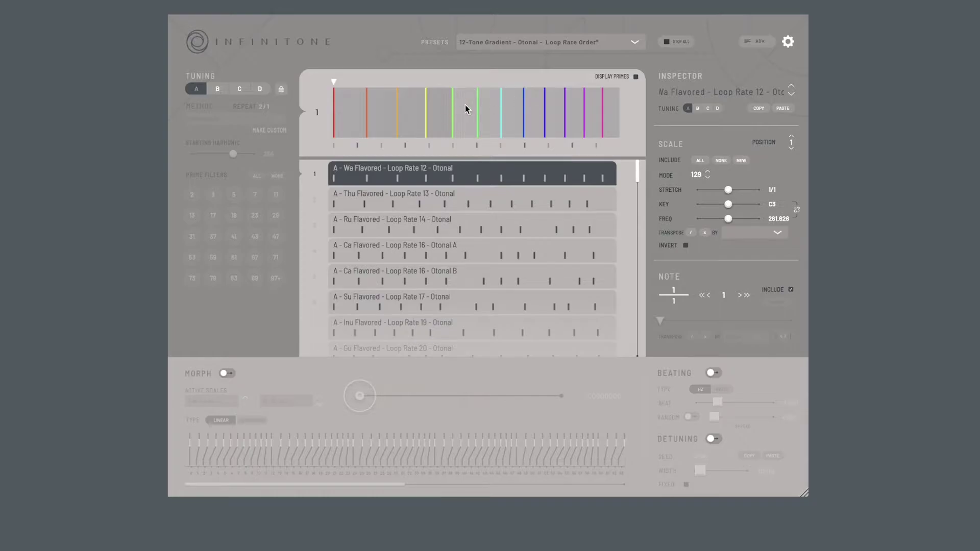
Step: Examine the first scale's note lines up close in the tuning display, and return to the full view
{"action": "scroll", "coordinate": [465, 105], "scroll_direction": "down", "scroll_amount": 3}
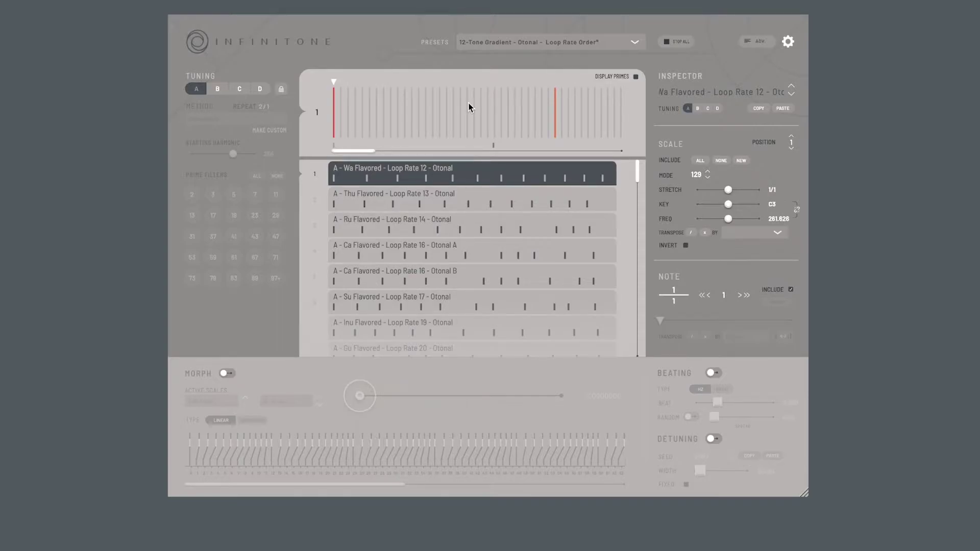
{"action": "scroll", "coordinate": [471, 107], "scroll_direction": "up", "scroll_amount": 2}
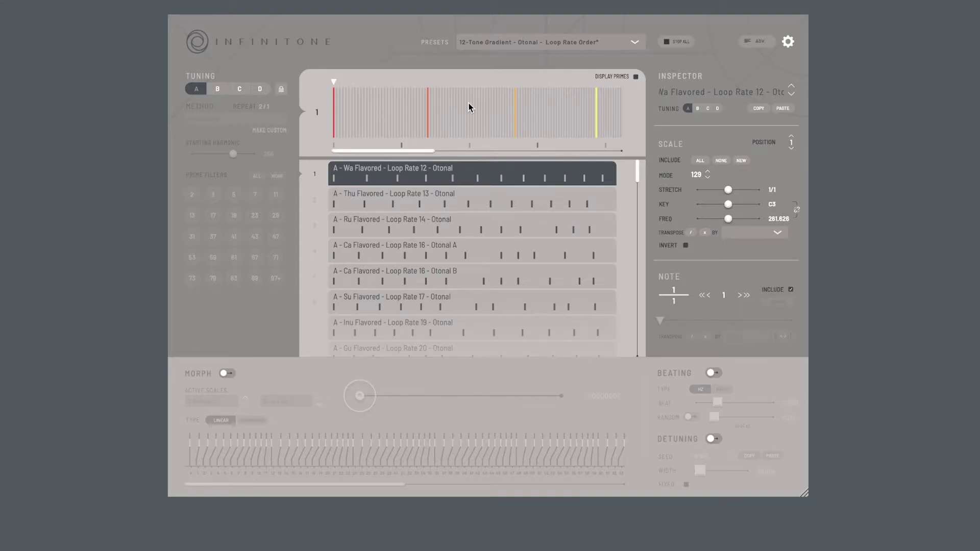
{"action": "scroll", "coordinate": [470, 106], "scroll_direction": "down", "scroll_amount": 3}
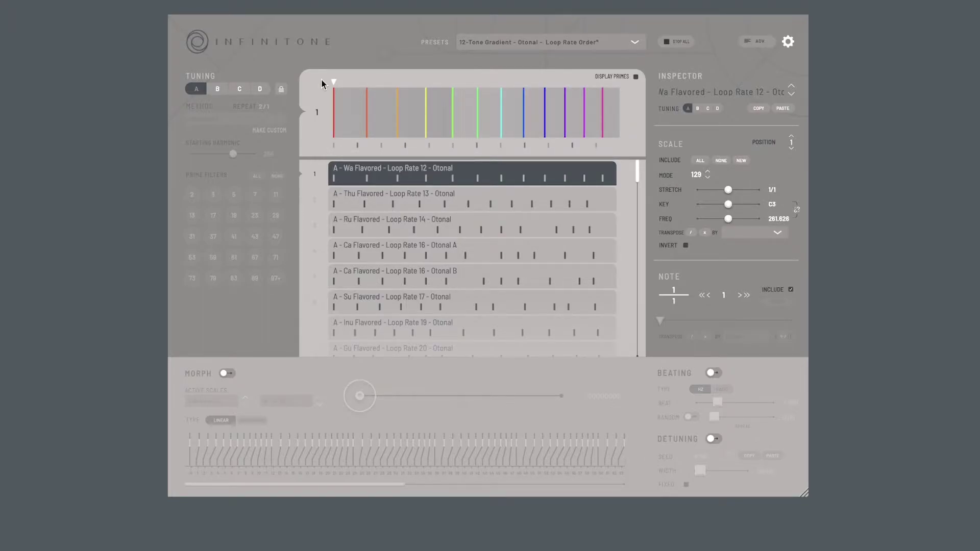
Step: Unlock tuning A for editing and include all of its notes in the first scale
{"action": "left_click", "coordinate": [281, 90]}
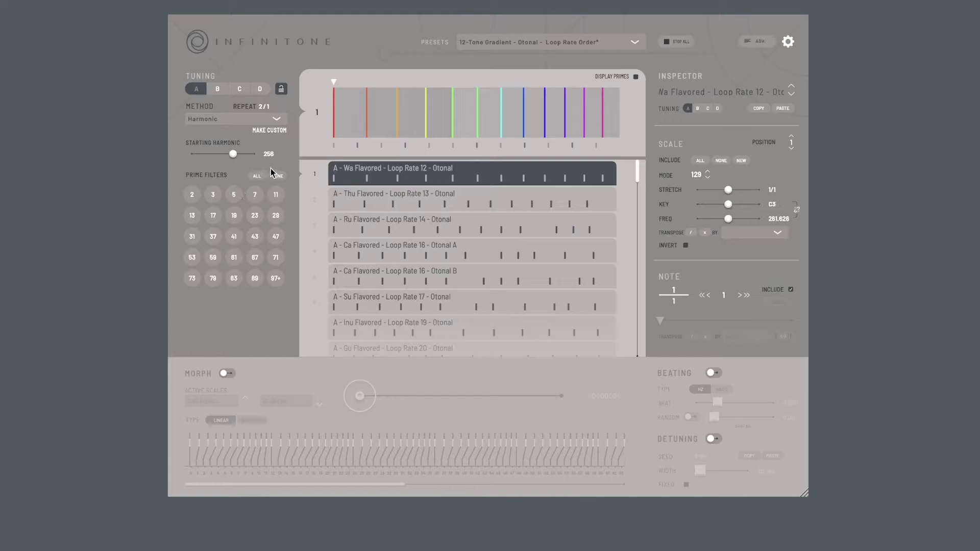
{"action": "left_click", "coordinate": [700, 161]}
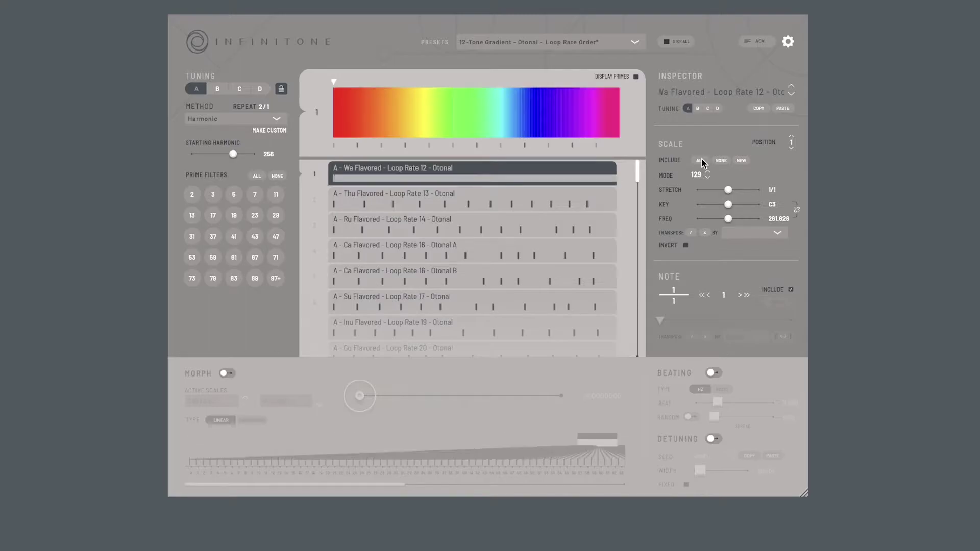
{"action": "scroll", "coordinate": [534, 127], "scroll_direction": "up", "scroll_amount": 3}
{"action": "scroll", "coordinate": [535, 127], "scroll_direction": "up", "scroll_amount": 3}
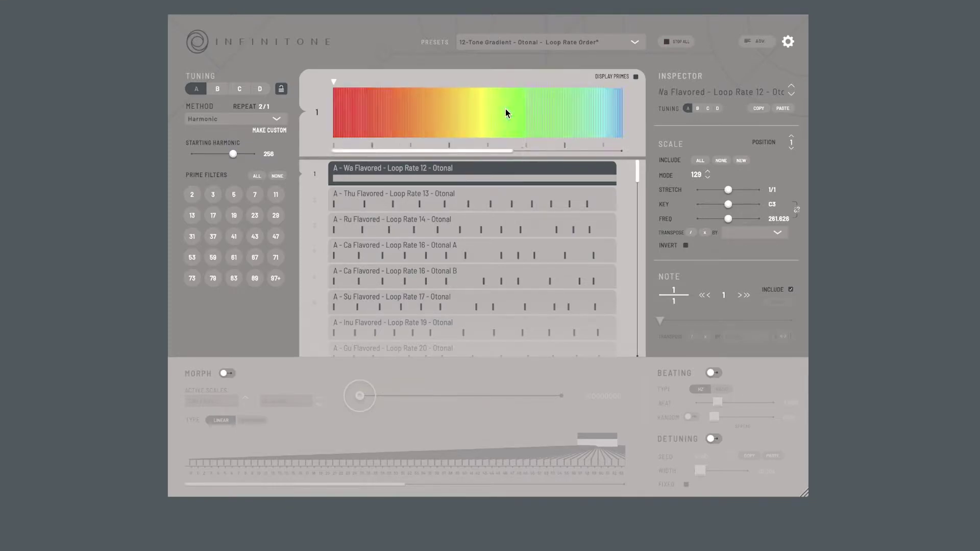
Step: Exclude every note from the first scale and change tuning A's method to Equal
{"action": "left_click", "coordinate": [721, 161]}
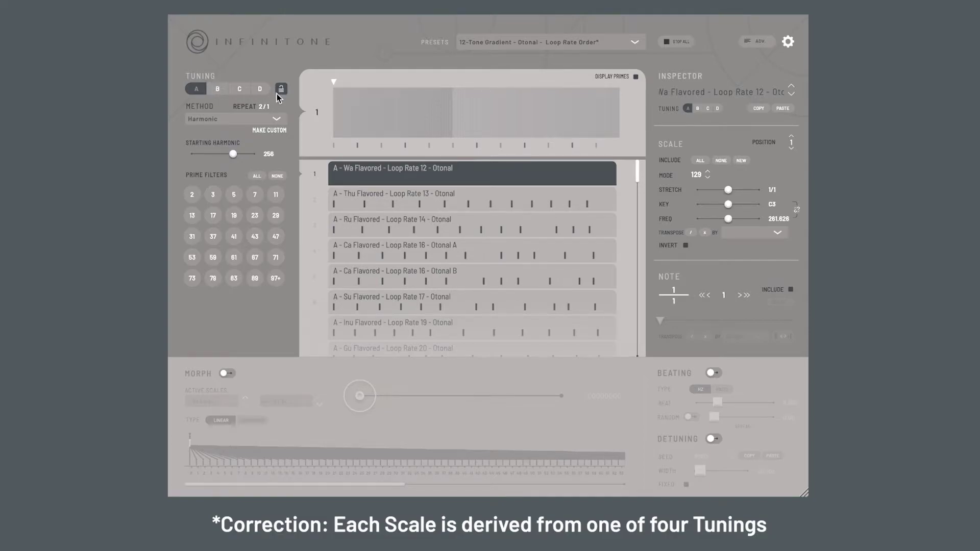
{"action": "left_click", "coordinate": [277, 120]}
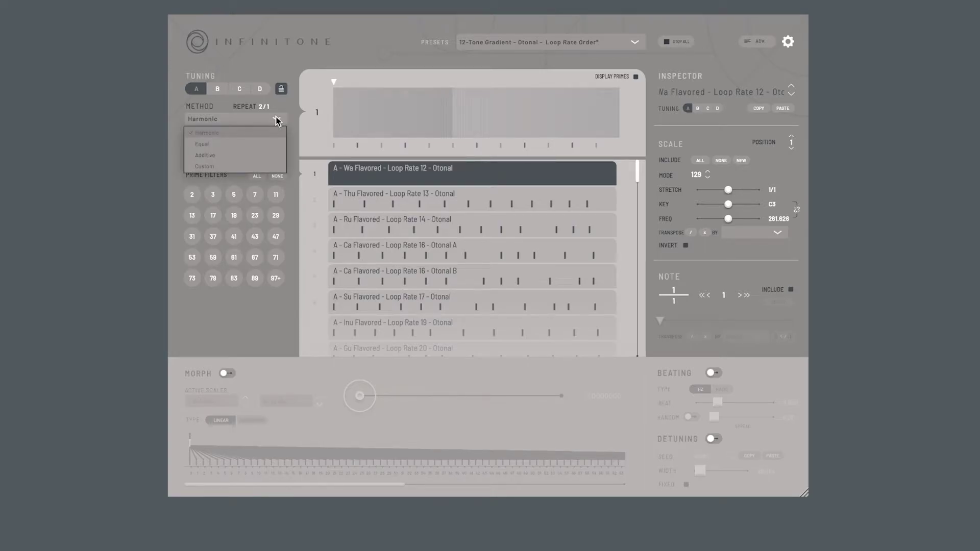
{"action": "left_click", "coordinate": [227, 145]}
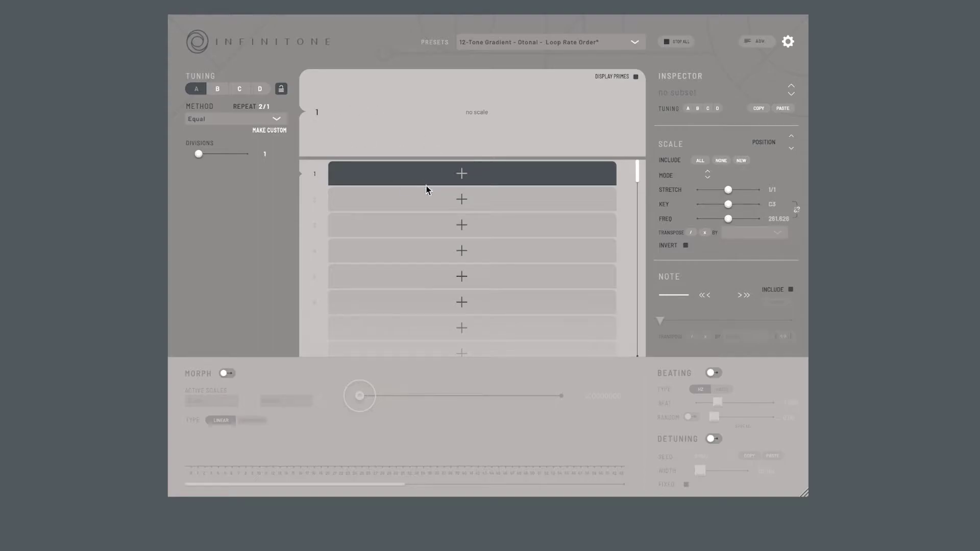
Step: Step through the empty scale slots from position 2 to position 5, leaving slot 5 selected
{"action": "left_click", "coordinate": [427, 204]}
{"action": "left_click", "coordinate": [427, 228]}
{"action": "left_click", "coordinate": [435, 252]}
{"action": "left_click", "coordinate": [437, 276]}
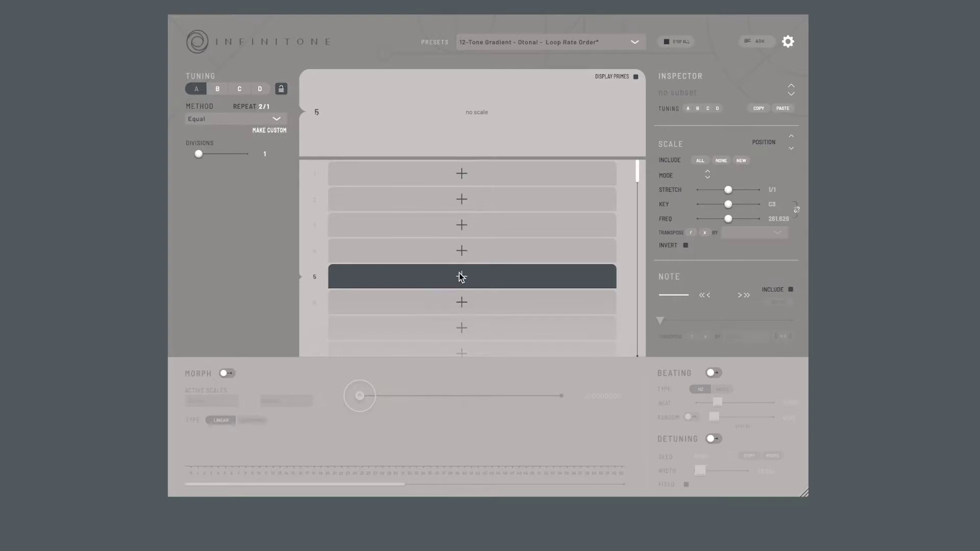
Step: Create a scale from tuning A in slot 1, with 12 equal divisions and every note included
{"action": "left_click", "coordinate": [460, 174]}
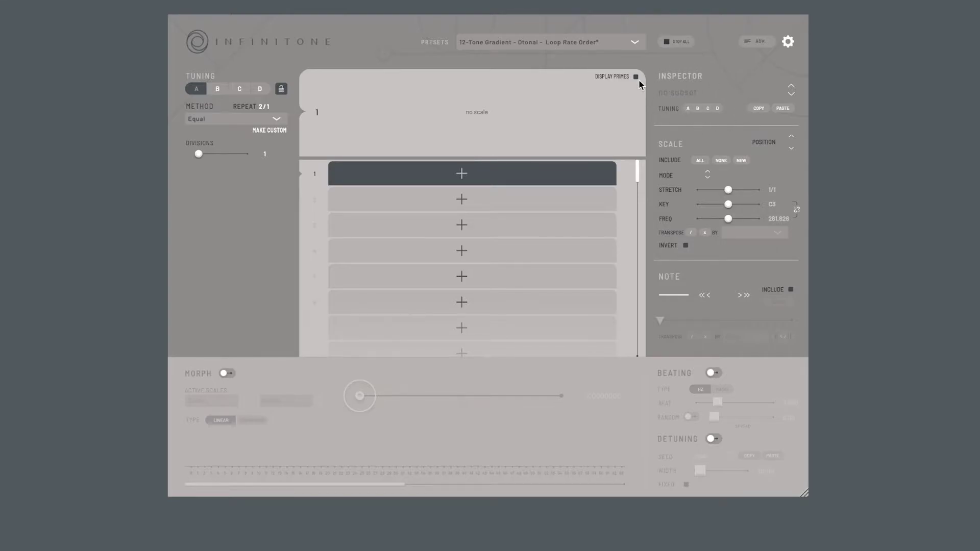
{"action": "left_click", "coordinate": [687, 108]}
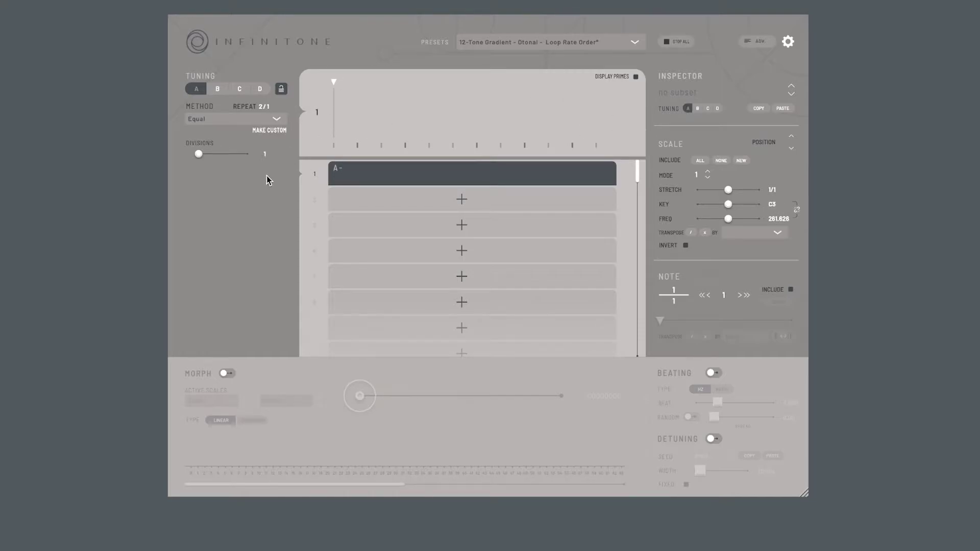
{"action": "left_click_drag", "start_coordinate": [200, 155], "coordinate": [199, 154]}
{"action": "left_click", "coordinate": [266, 154]}
{"action": "type", "text": "12"}
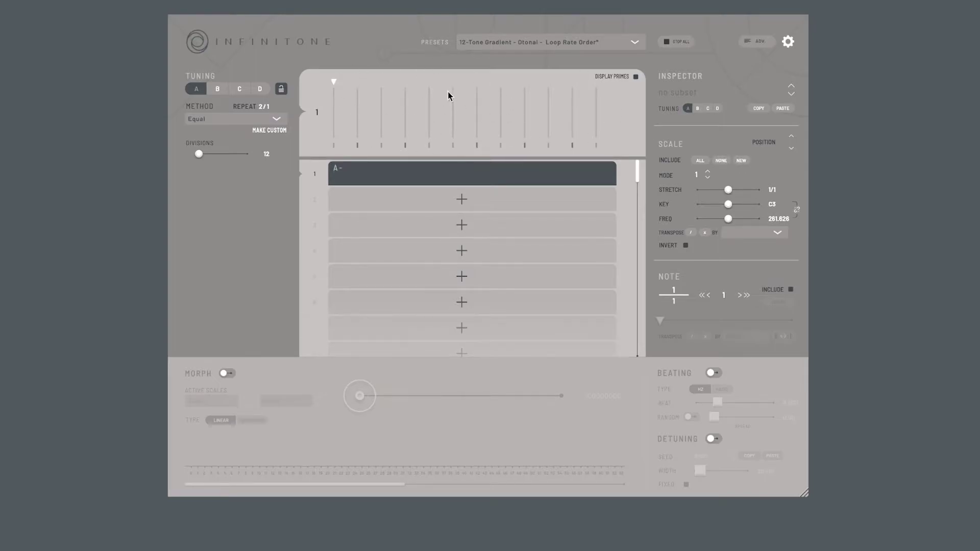
{"action": "left_click", "coordinate": [701, 162]}
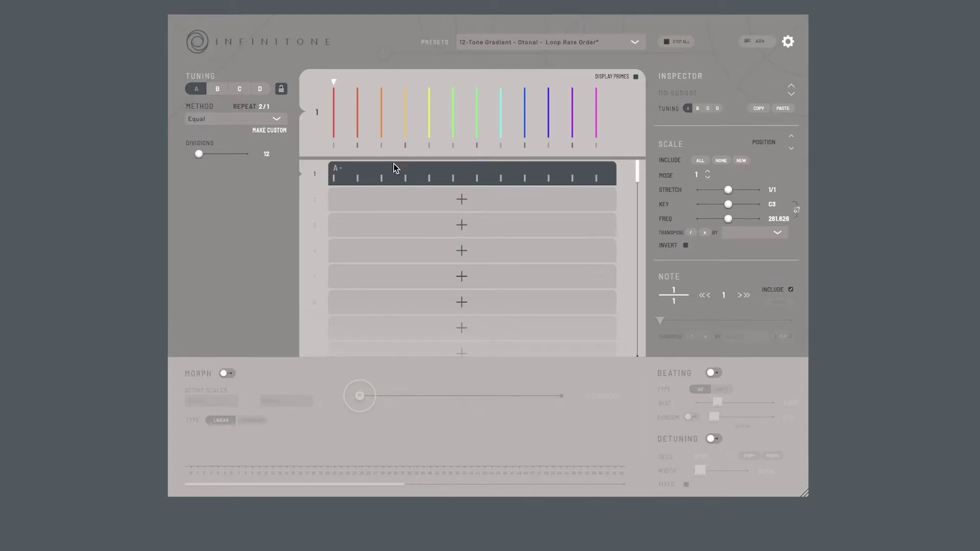
Step: Change tuning B's method to Harmonic and create a scale from it in slot 2 with all notes included
{"action": "left_click", "coordinate": [474, 194]}
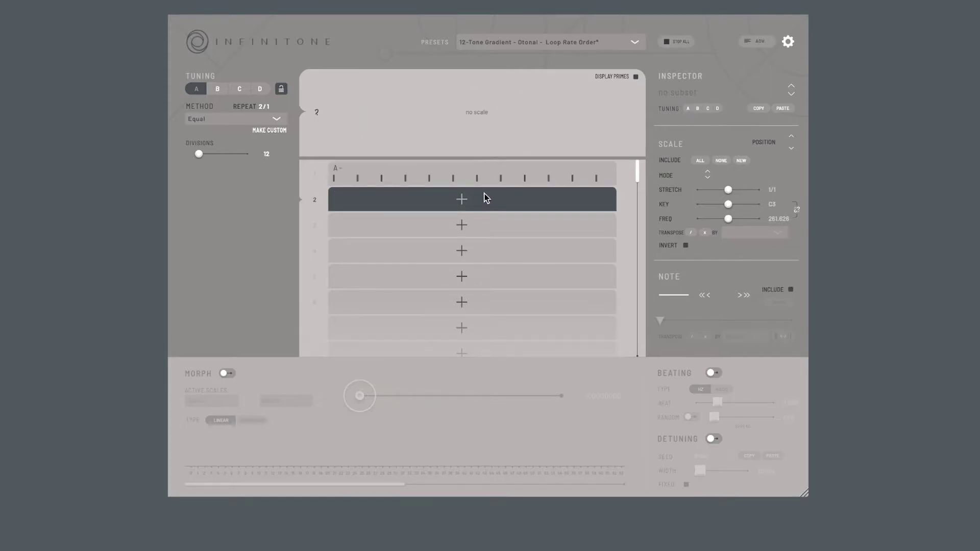
{"action": "left_click", "coordinate": [218, 93]}
{"action": "left_click", "coordinate": [277, 120]}
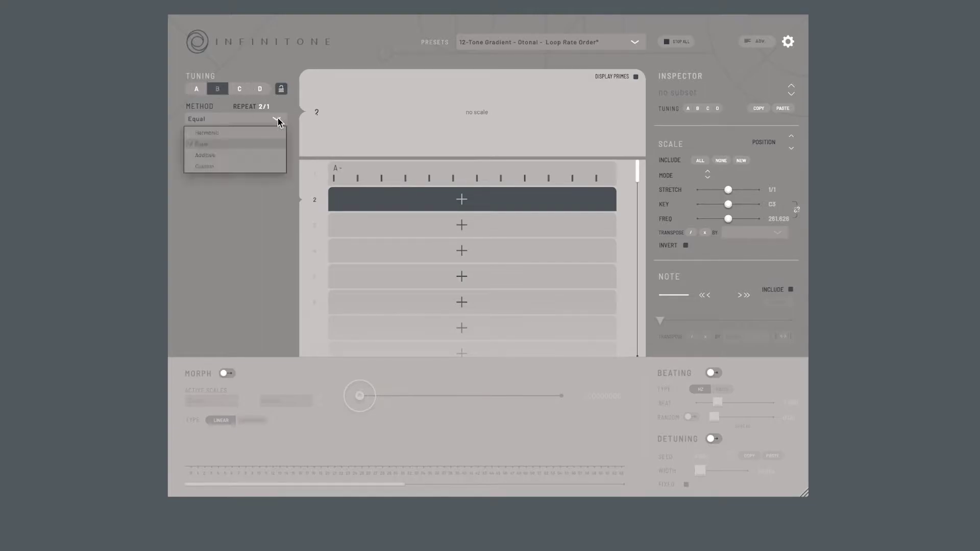
{"action": "left_click", "coordinate": [252, 132]}
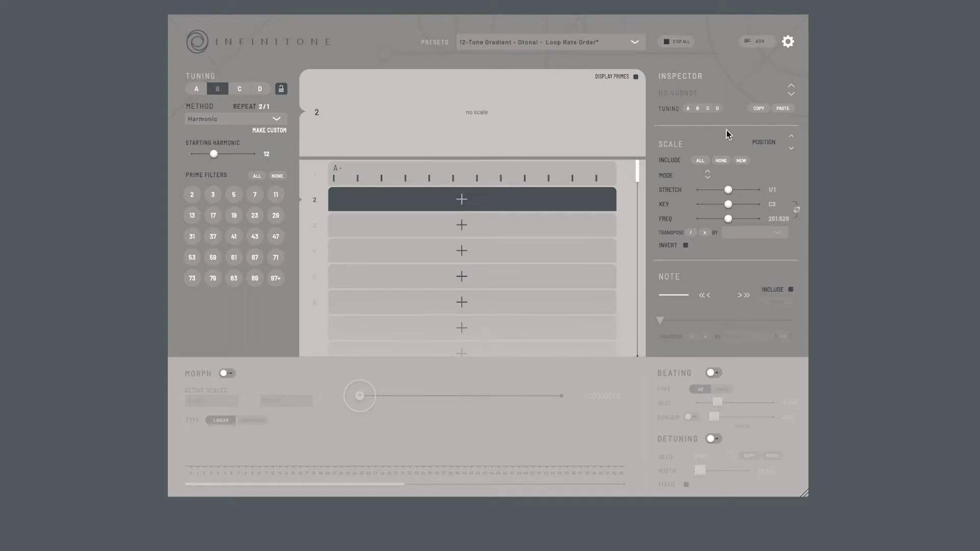
{"action": "left_click", "coordinate": [698, 109]}
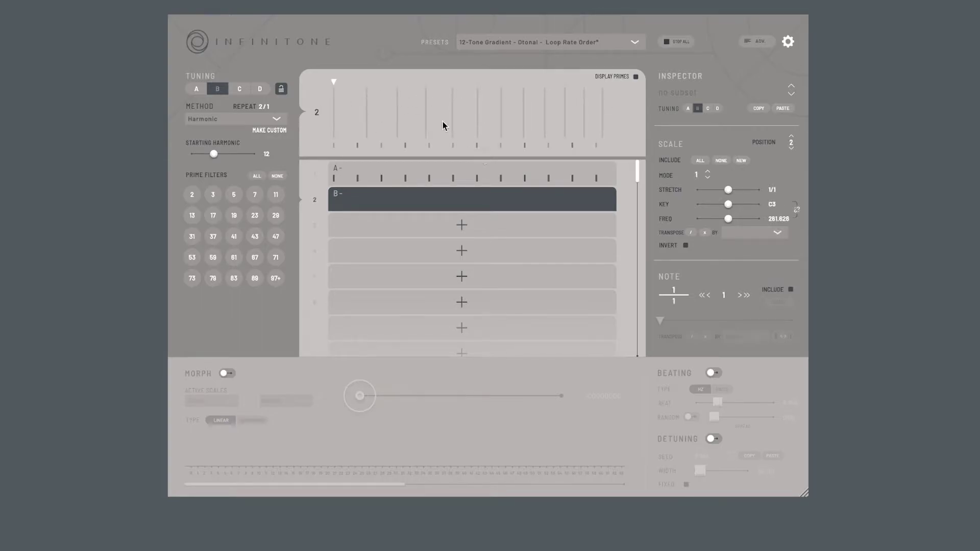
{"action": "left_click", "coordinate": [700, 160]}
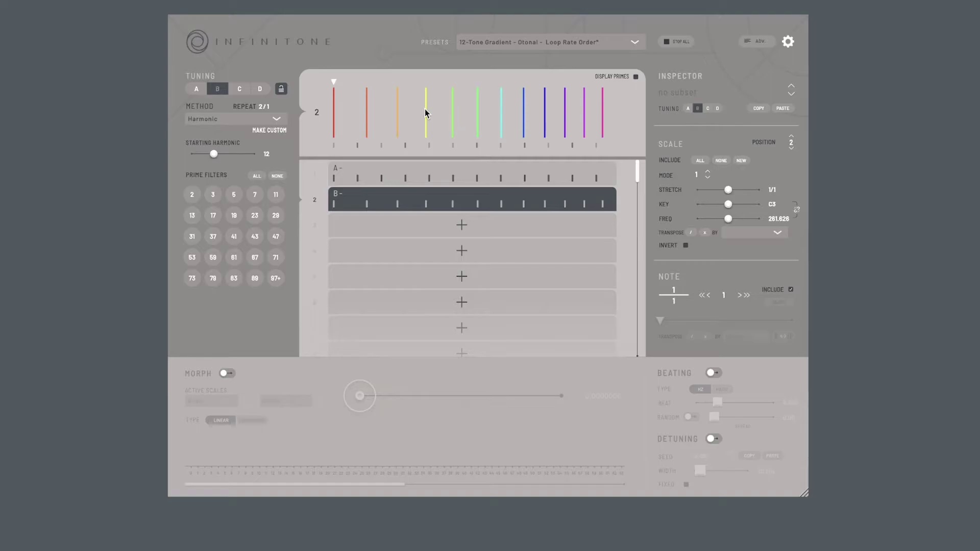
Step: Exclude the third, sixth, ninth, tenth and twelfth notes from the scale in slot 2
{"action": "left_click", "coordinate": [396, 111]}
{"action": "left_click", "coordinate": [478, 119]}
{"action": "left_click", "coordinate": [544, 124]}
{"action": "left_click", "coordinate": [565, 121]}
{"action": "left_click", "coordinate": [603, 121]}
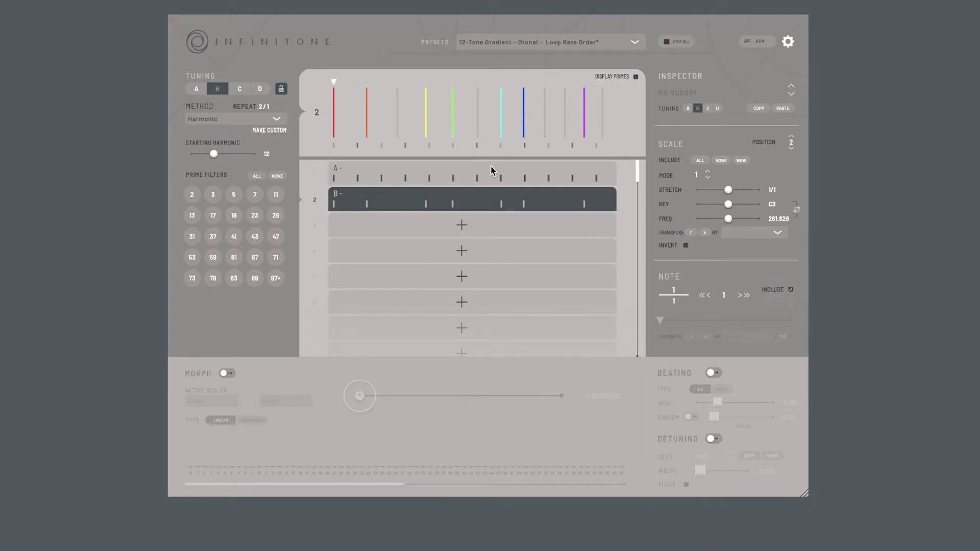
Step: Create a scale in slot 3, trying tunings A, B and C, and assign it tuning A
{"action": "left_click", "coordinate": [413, 225]}
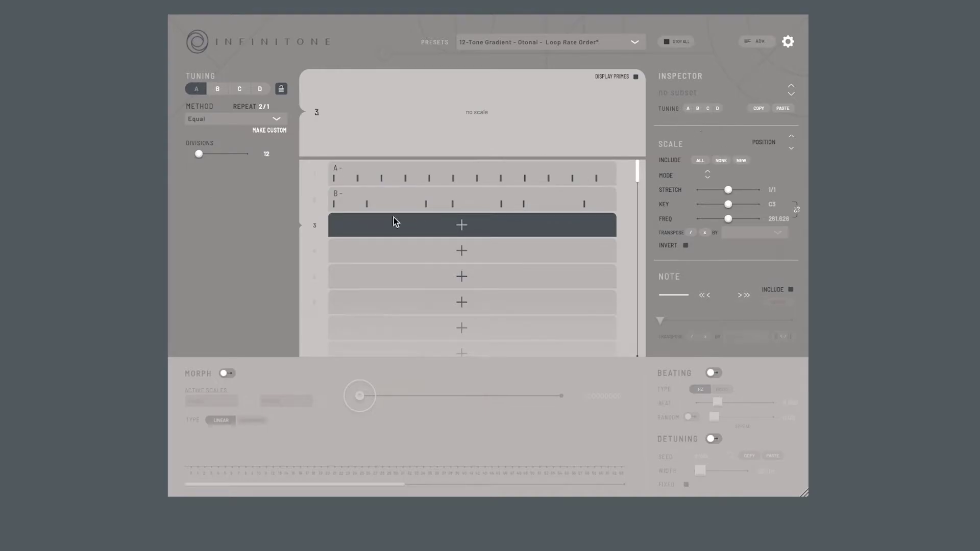
{"action": "left_click", "coordinate": [688, 108]}
{"action": "left_click", "coordinate": [698, 109]}
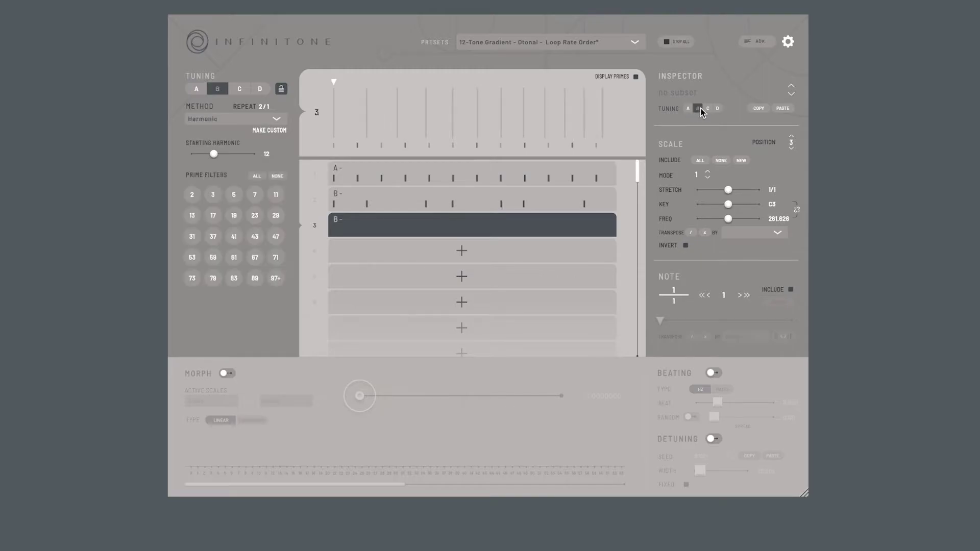
{"action": "left_click", "coordinate": [707, 108]}
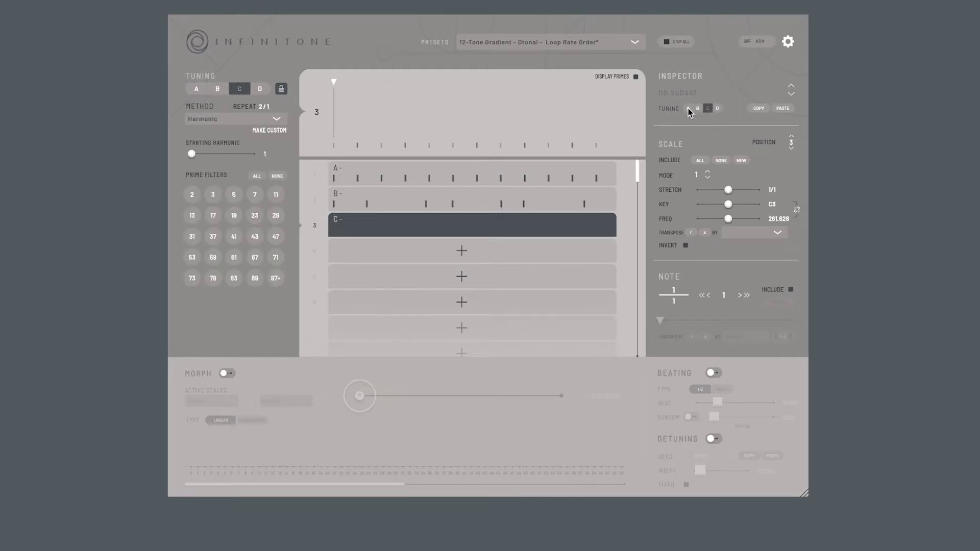
{"action": "left_click", "coordinate": [686, 109]}
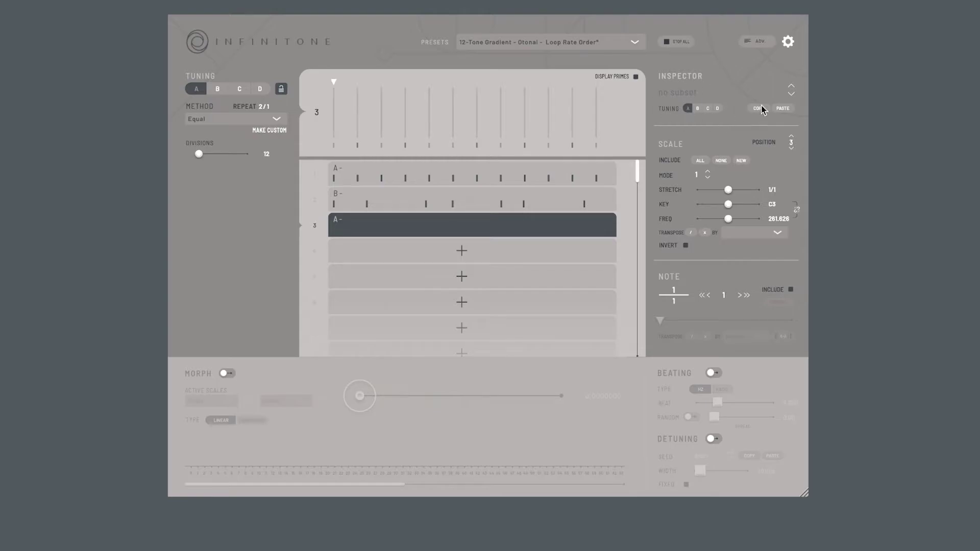
Step: Move the tuning B scale to position 1, down to position 5, and back to position 2
{"action": "left_click", "coordinate": [538, 200]}
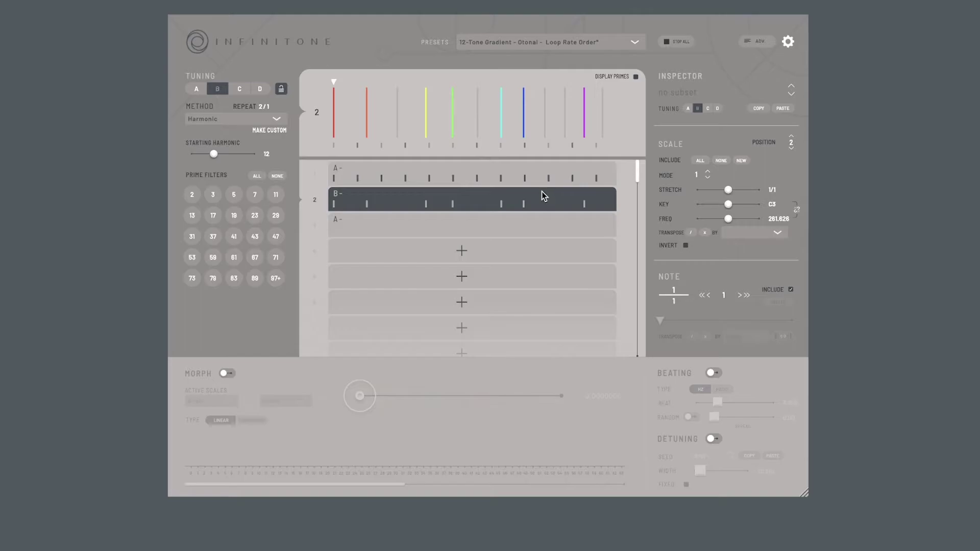
{"action": "left_click", "coordinate": [792, 136]}
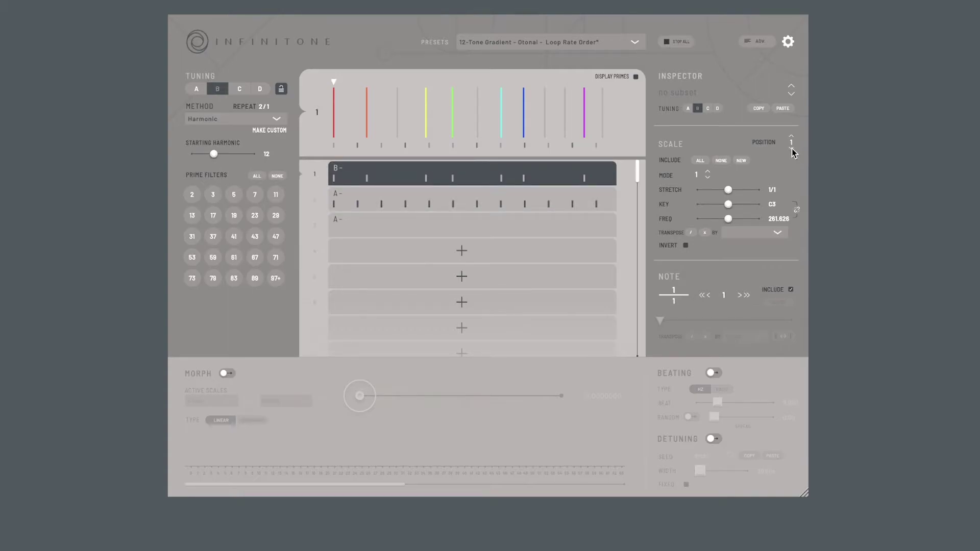
{"action": "left_click", "coordinate": [791, 149]}
{"action": "left_click", "coordinate": [792, 149]}
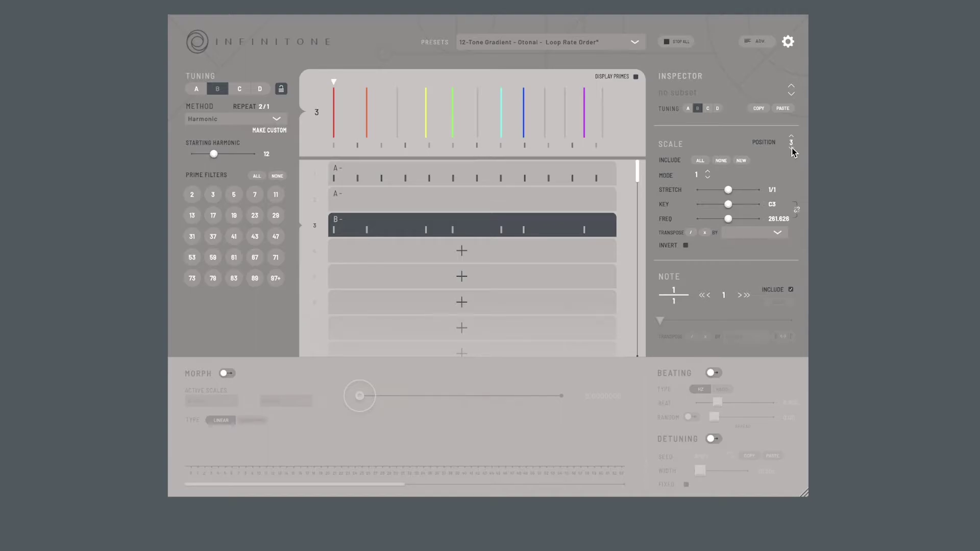
{"action": "left_click", "coordinate": [791, 149]}
{"action": "left_click", "coordinate": [791, 149]}
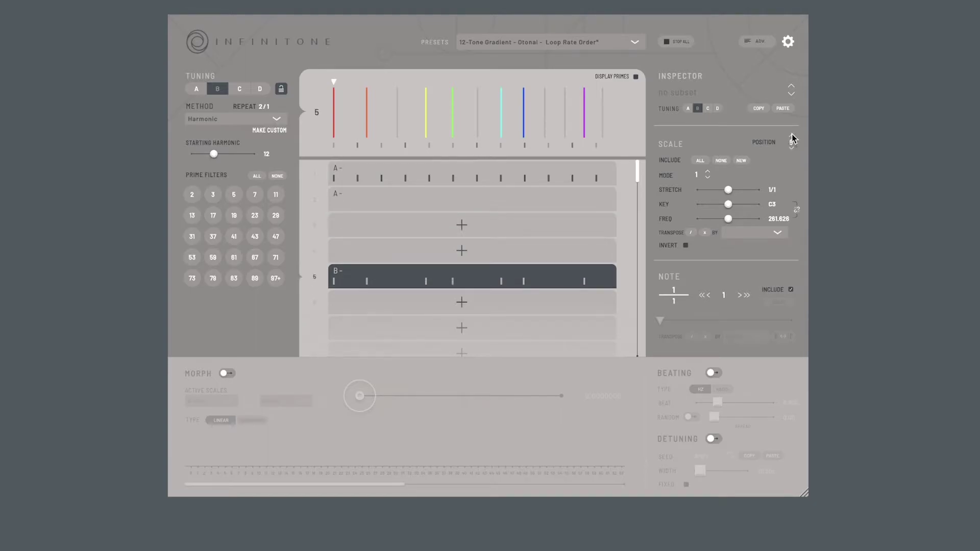
{"action": "left_click", "coordinate": [792, 137]}
{"action": "left_click", "coordinate": [792, 137]}
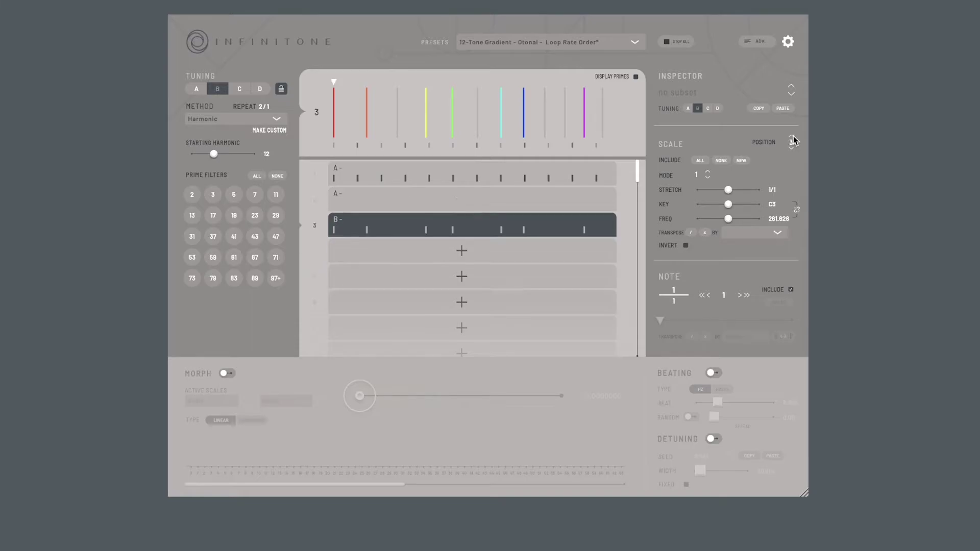
{"action": "left_click", "coordinate": [792, 137]}
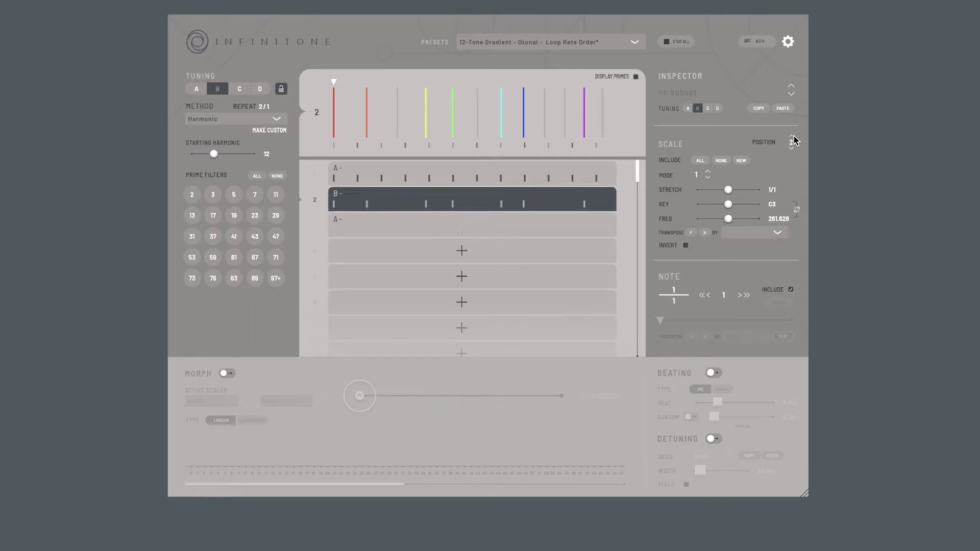
Step: Step the scale in position 2 upward through its modes and return it to mode 1
{"action": "left_click", "coordinate": [707, 172]}
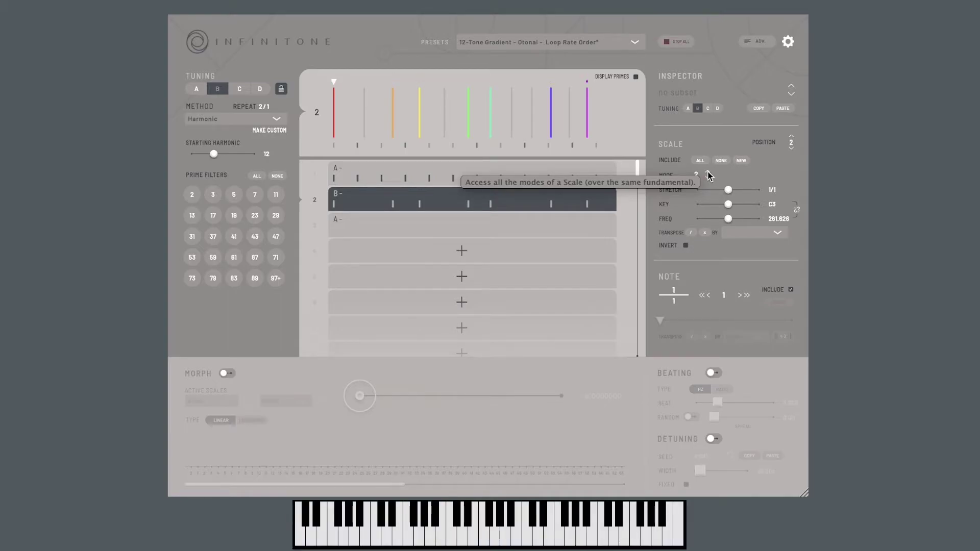
{"action": "left_click", "coordinate": [708, 174]}
{"action": "left_click", "coordinate": [707, 173]}
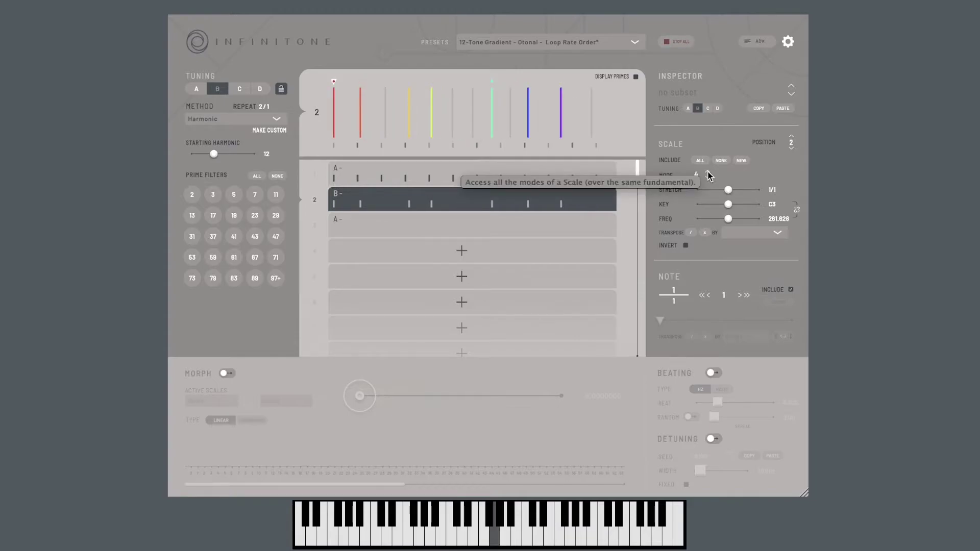
{"action": "left_click", "coordinate": [708, 173]}
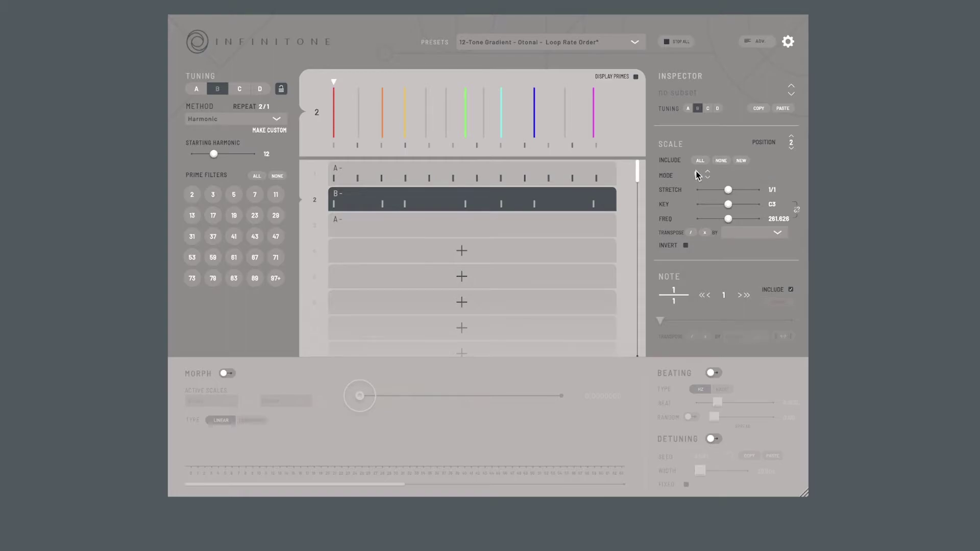
{"action": "left_click_drag", "start_coordinate": [698, 175], "coordinate": [701, 183]}
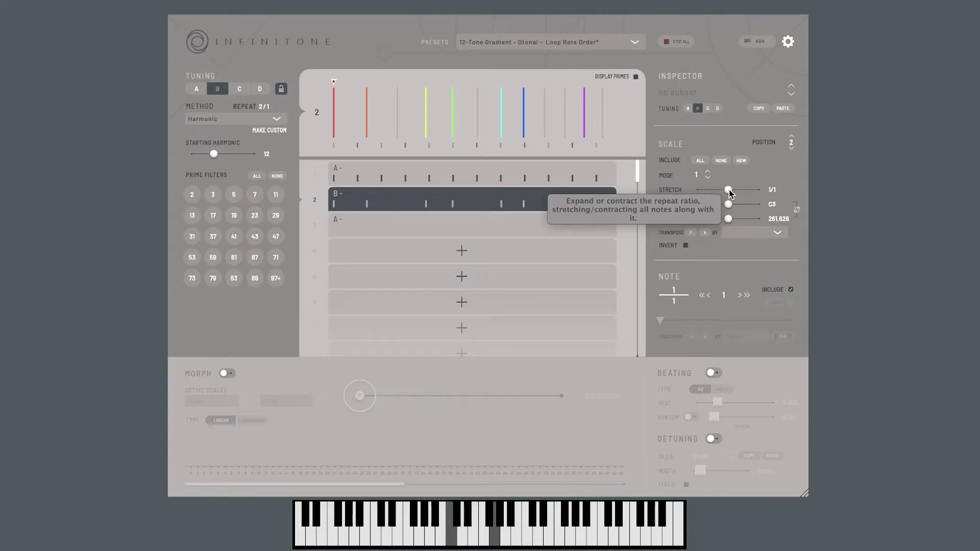
Step: Try stretching the scale to about 1.055 and 0.88, reset the stretch to 1/1, and set it to about 0.978
{"action": "left_click_drag", "start_coordinate": [729, 192], "coordinate": [730, 193]}
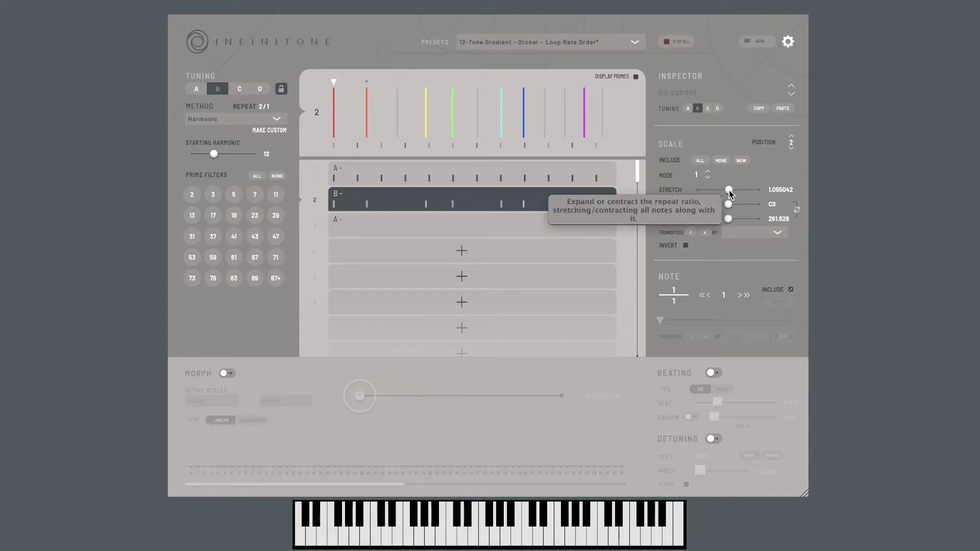
{"action": "left_click_drag", "start_coordinate": [729, 193], "coordinate": [728, 195]}
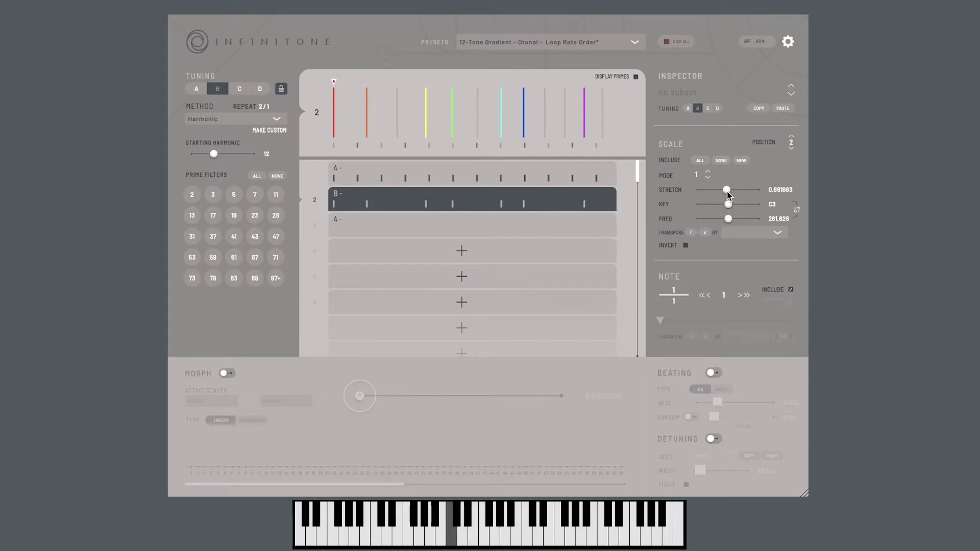
{"action": "double_click", "coordinate": [727, 191]}
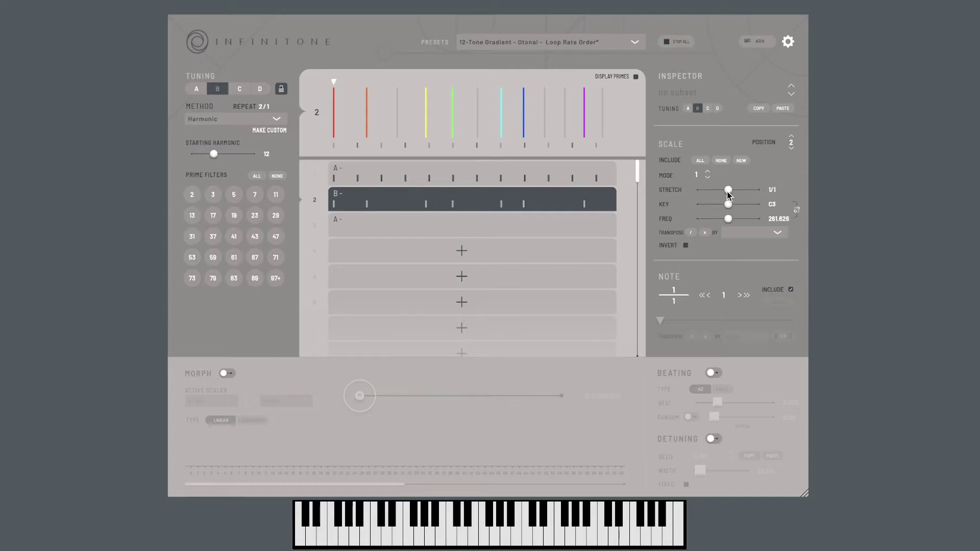
{"action": "left_click_drag", "start_coordinate": [728, 195], "coordinate": [729, 196]}
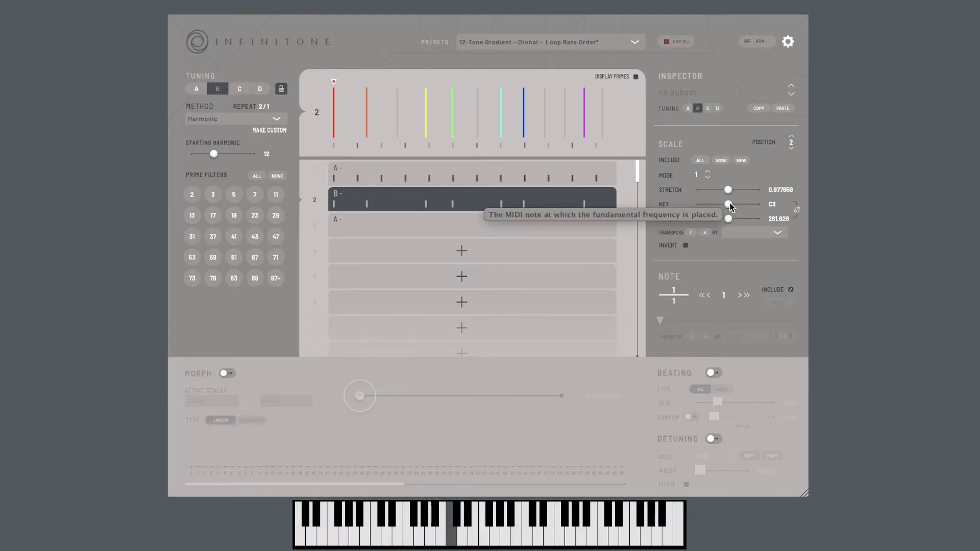
Step: Raise the scale's key to D3, lower its fundamental frequency to 218.618, and return the key to C3
{"action": "scroll", "coordinate": [732, 205], "scroll_direction": "up", "scroll_amount": 1}
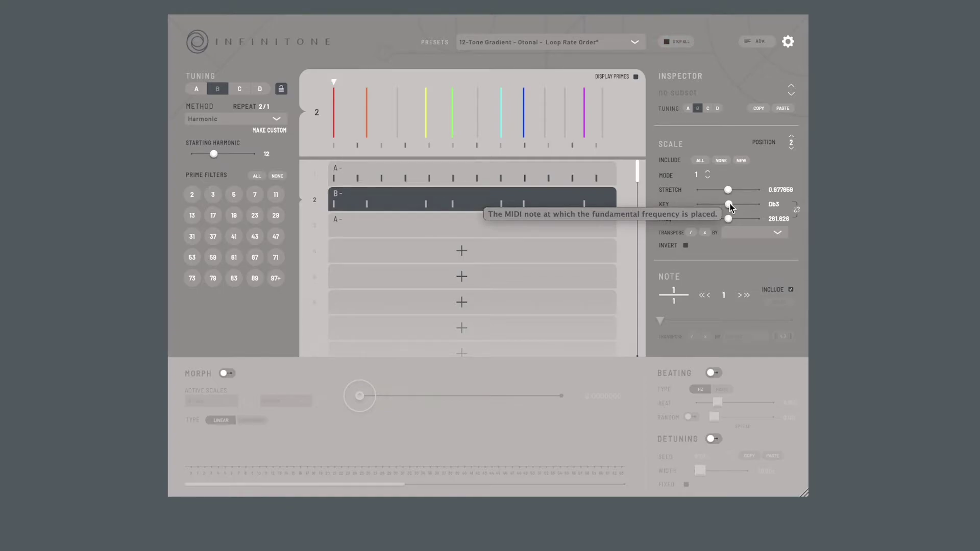
{"action": "scroll", "coordinate": [732, 206], "scroll_direction": "up", "scroll_amount": 1}
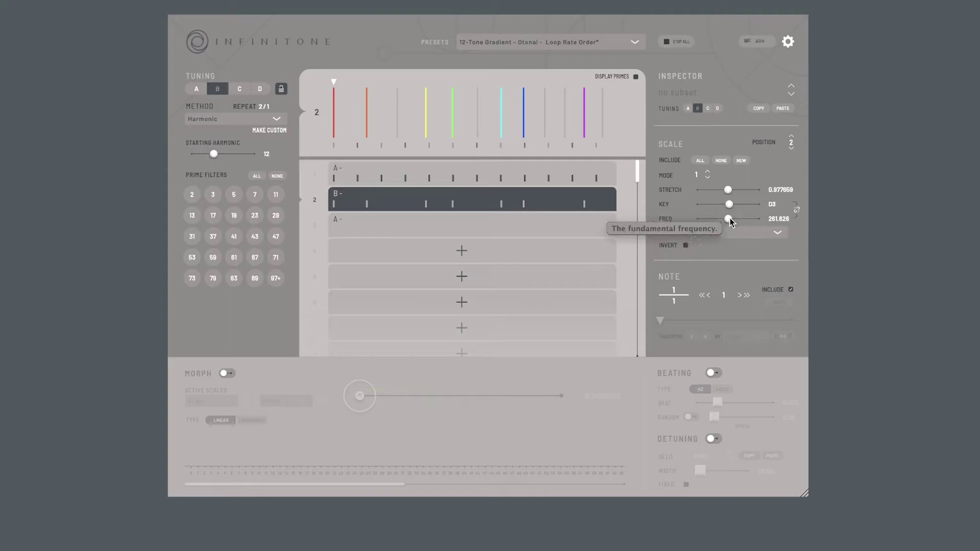
{"action": "left_click_drag", "start_coordinate": [729, 220], "coordinate": [728, 205]}
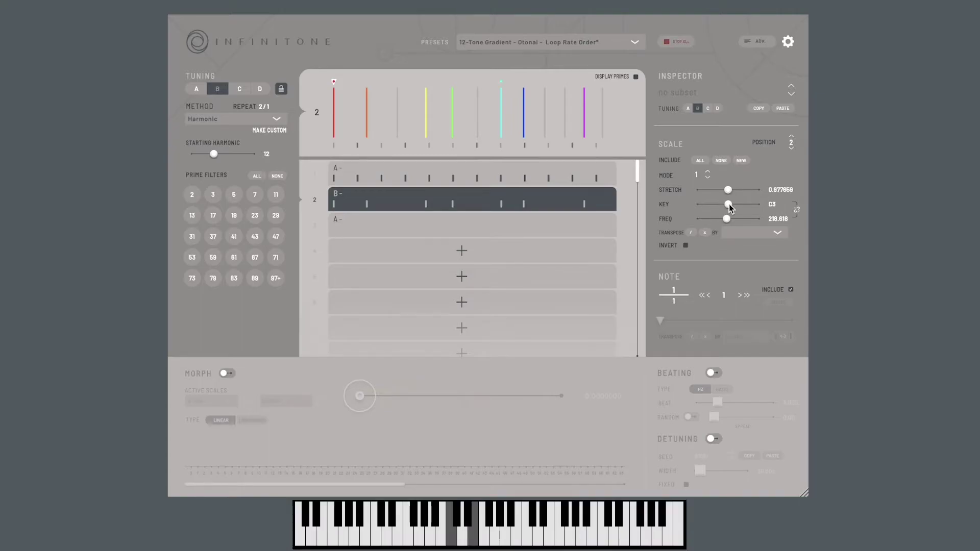
Step: Reset the stretch to 1/1, try a fundamental frequency of 375.127, and reset the frequency to 261.626
{"action": "double_click", "coordinate": [729, 190]}
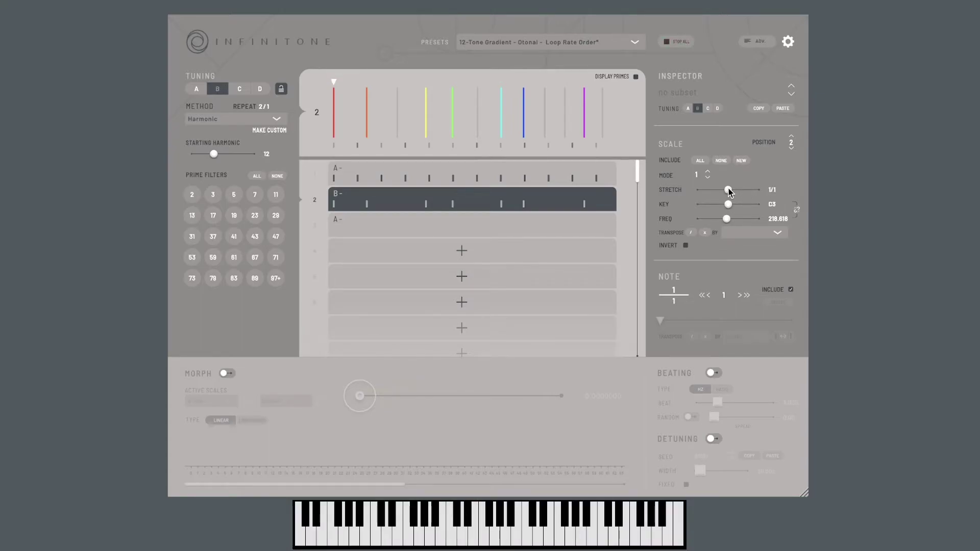
{"action": "left_click_drag", "start_coordinate": [728, 221], "coordinate": [733, 221]}
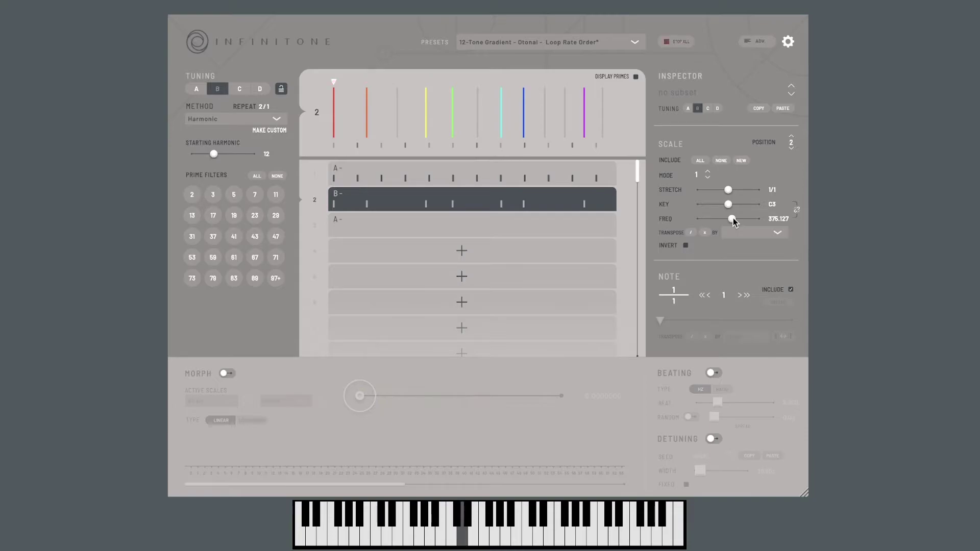
{"action": "left_click_drag", "start_coordinate": [733, 220], "coordinate": [731, 220]}
{"action": "double_click", "coordinate": [733, 220]}
Step: Examine the transpose intervals offered from the tuning for the scale in position 2
{"action": "left_click", "coordinate": [782, 233]}
{"action": "mouse_move", "coordinate": [767, 247]}
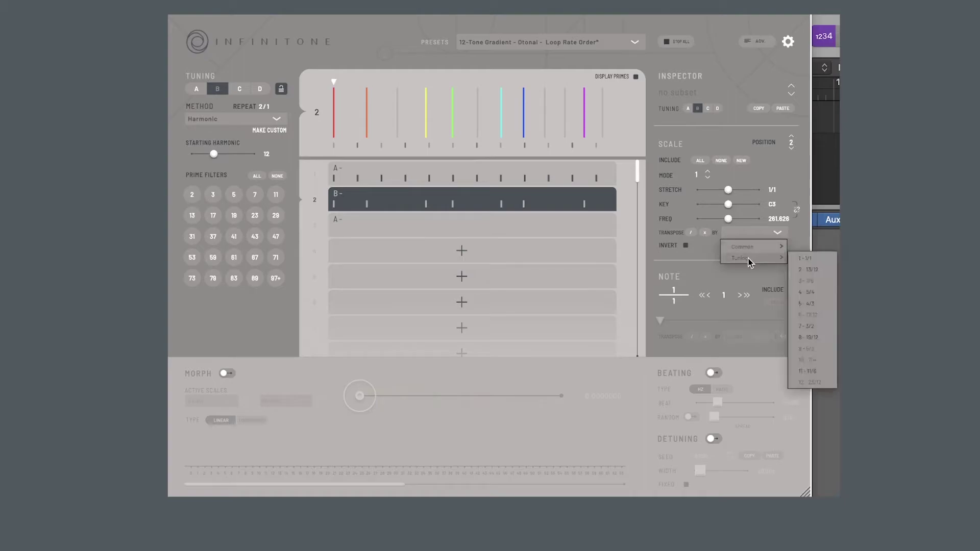
{"action": "left_click", "coordinate": [794, 260]}
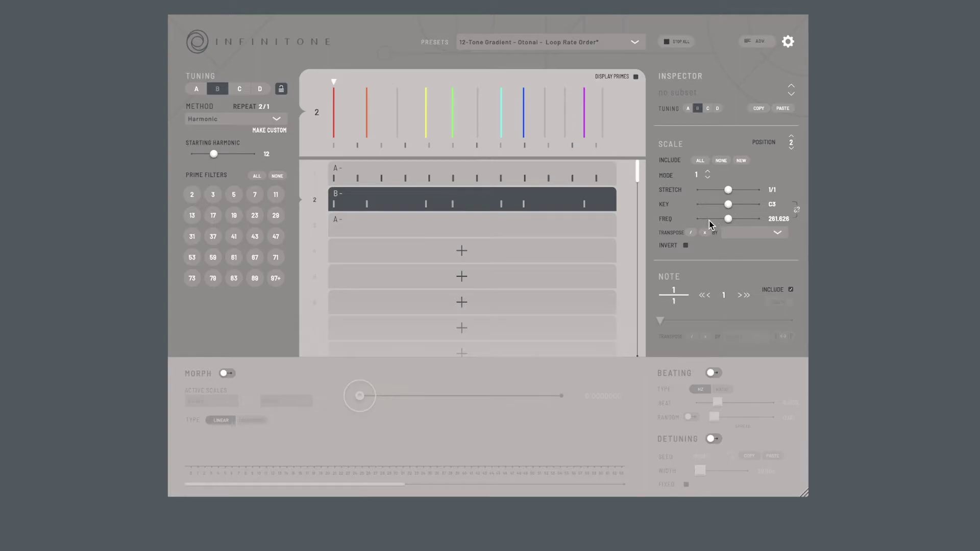
Step: Try inverting the ratios of the scale in position 2 and switch the inversion off again
{"action": "left_click", "coordinate": [687, 247]}
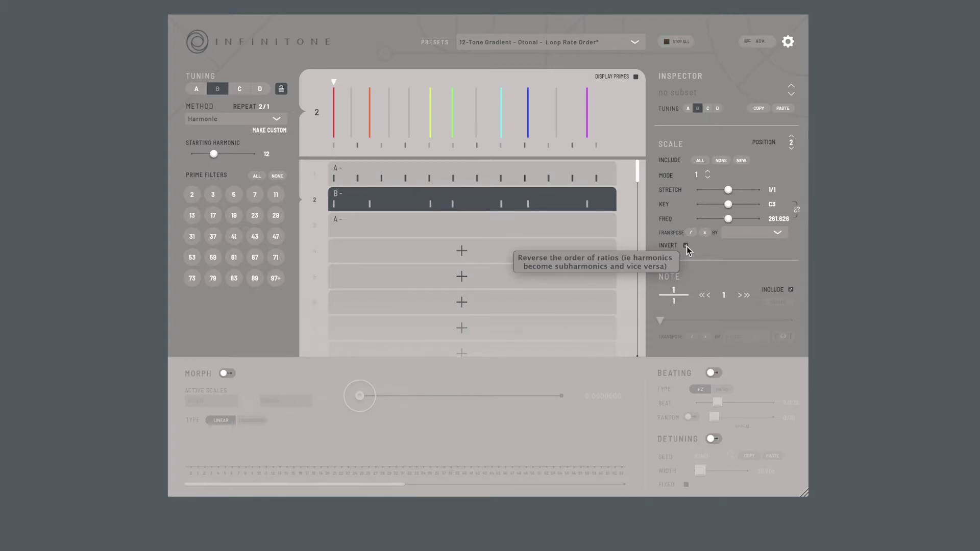
{"action": "left_click", "coordinate": [686, 246]}
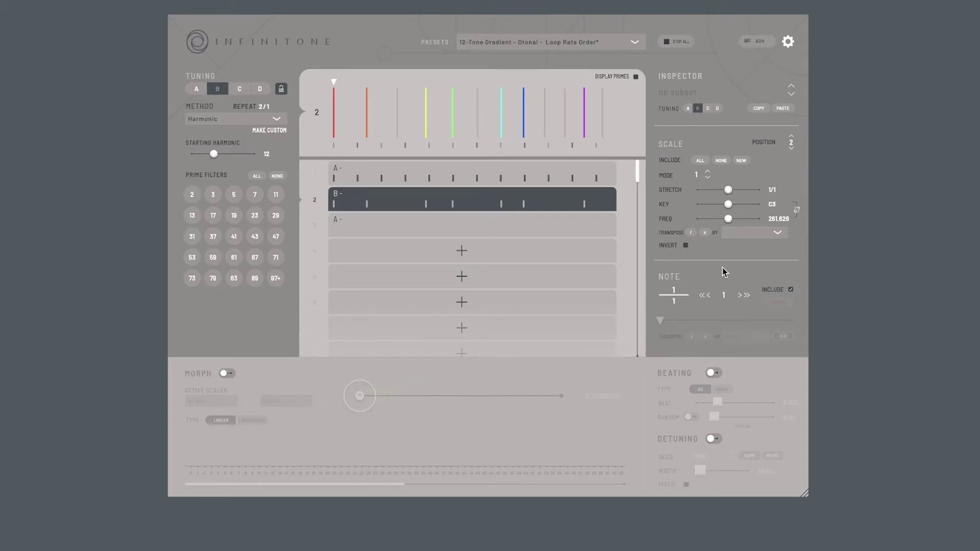
Step: Select individual notes of the scale in position 2 and step backward and forward through the tuning's notes
{"action": "left_click", "coordinate": [426, 126]}
{"action": "left_click", "coordinate": [454, 132]}
{"action": "left_click", "coordinate": [502, 131]}
{"action": "left_click", "coordinate": [709, 295]}
{"action": "left_click", "coordinate": [709, 295]}
{"action": "left_click", "coordinate": [740, 296]}
{"action": "left_click", "coordinate": [740, 295]}
{"action": "left_click", "coordinate": [708, 295]}
{"action": "left_click", "coordinate": [709, 295]}
{"action": "left_click", "coordinate": [708, 295]}
{"action": "left_click", "coordinate": [709, 295]}
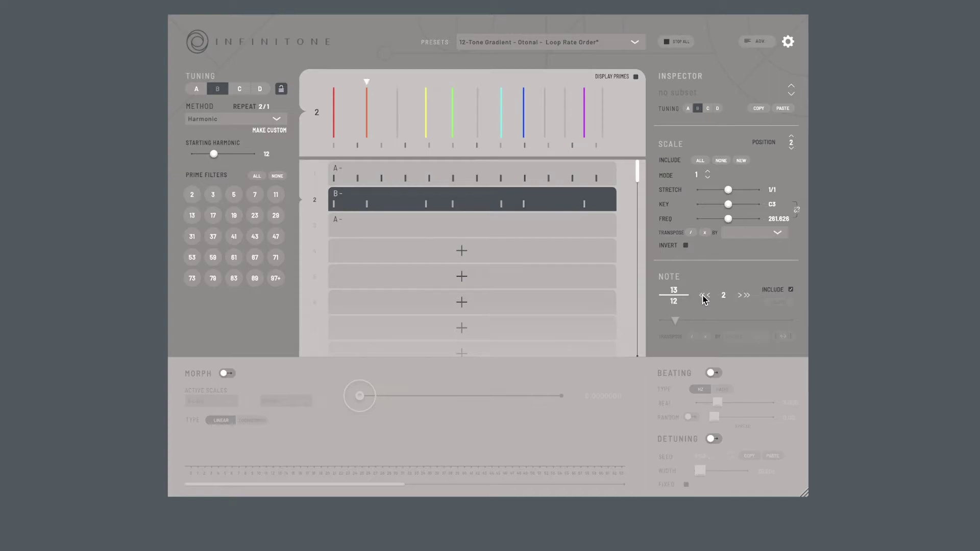
Step: Select note 5 (4/3), try excluding it from the scale, and include it again
{"action": "left_click", "coordinate": [747, 296]}
{"action": "left_click", "coordinate": [746, 296]}
{"action": "left_click", "coordinate": [746, 296]}
{"action": "left_click", "coordinate": [791, 290]}
{"action": "left_click", "coordinate": [792, 290]}
Step: Convert tuning B to a custom tuning and raise note 7 to about 707.321 cents
{"action": "left_click", "coordinate": [280, 132]}
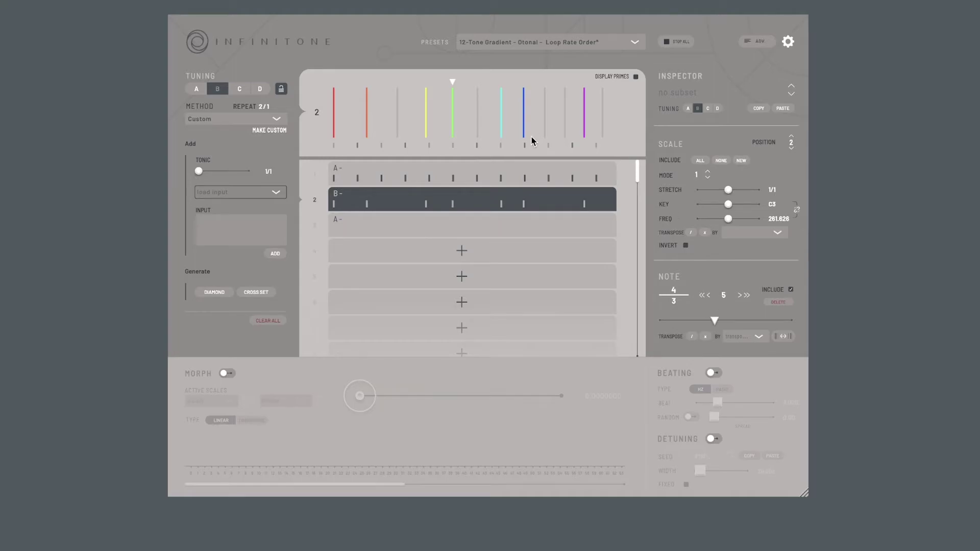
{"action": "left_click", "coordinate": [501, 128]}
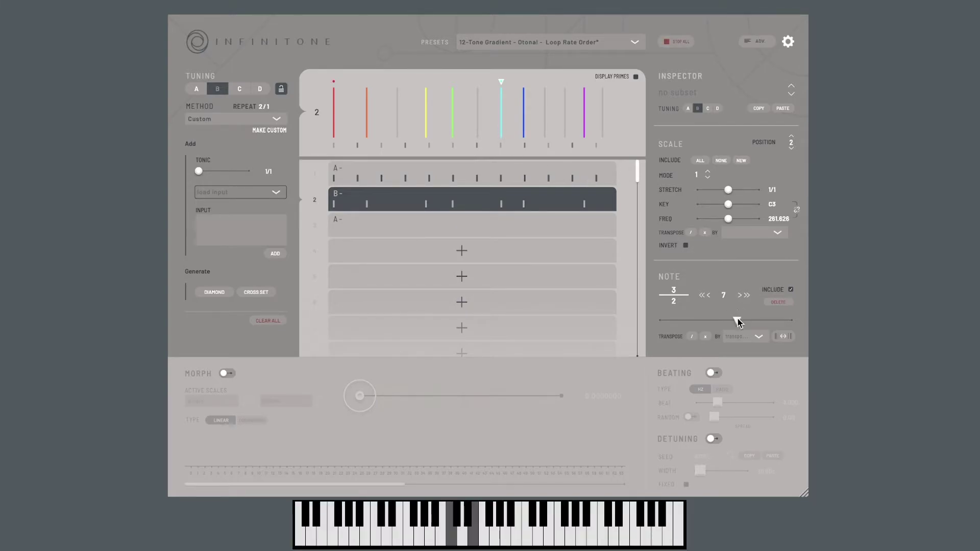
{"action": "left_click_drag", "start_coordinate": [738, 320], "coordinate": [741, 325]}
Step: Lower note 4 of custom tuning B to about 322.094 cents
{"action": "left_click", "coordinate": [427, 113]}
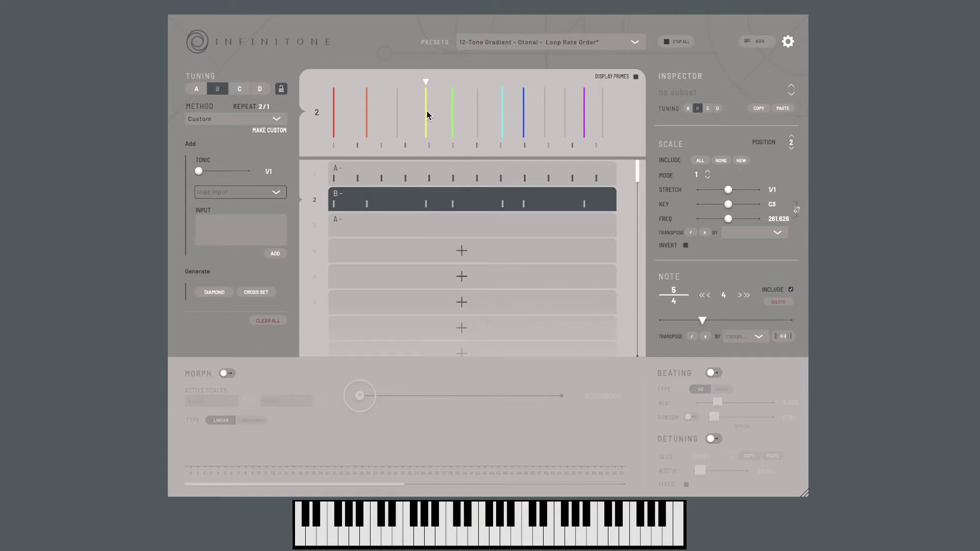
{"action": "left_click_drag", "start_coordinate": [703, 322], "coordinate": [686, 323]}
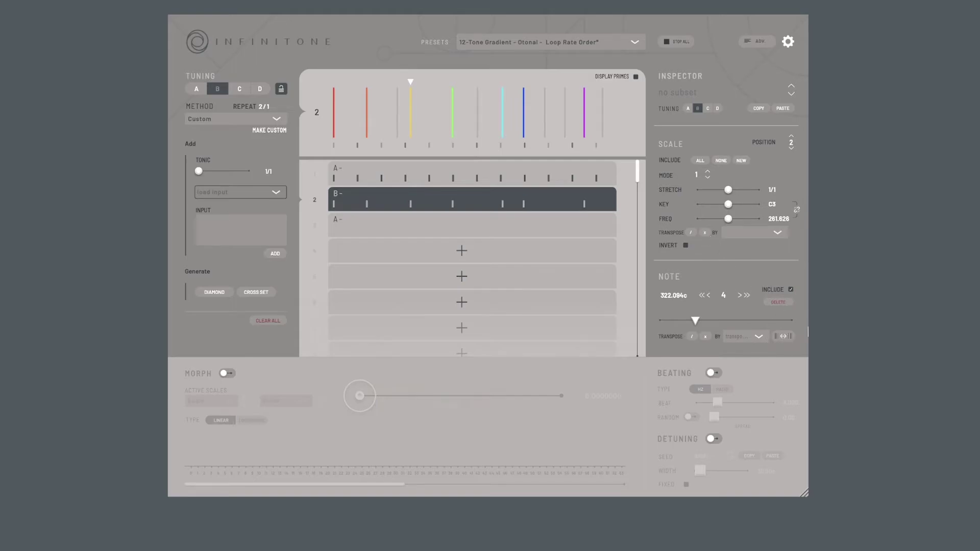
{"action": "left_click", "coordinate": [784, 337]}
{"action": "left_click", "coordinate": [786, 338]}
{"action": "left_click", "coordinate": [786, 338]}
{"action": "left_click", "coordinate": [786, 338]}
Step: Examine the advanced read-outs of tuning and scale, including the available formats and reference ratios, and close them
{"action": "left_click", "coordinate": [747, 42]}
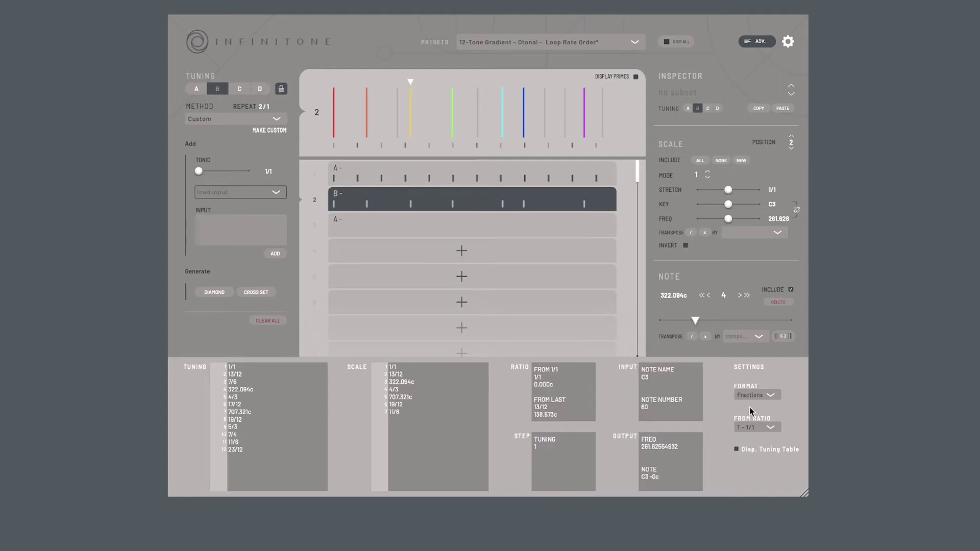
{"action": "left_click", "coordinate": [772, 397]}
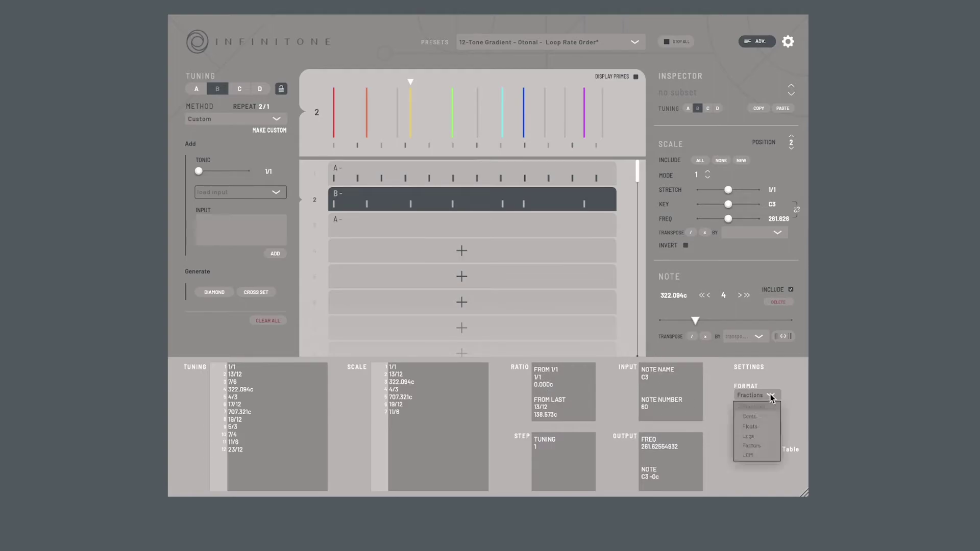
{"action": "left_click", "coordinate": [796, 381]}
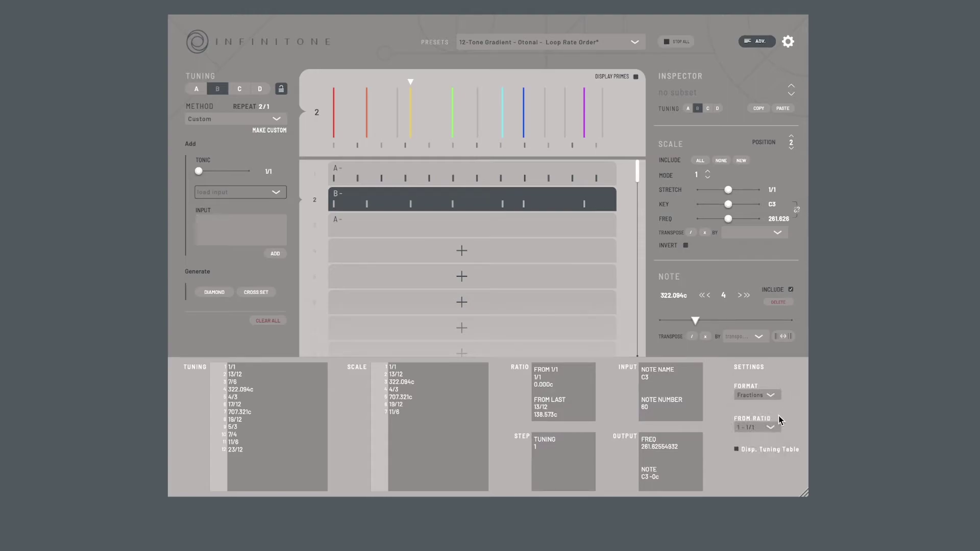
{"action": "left_click", "coordinate": [769, 428]}
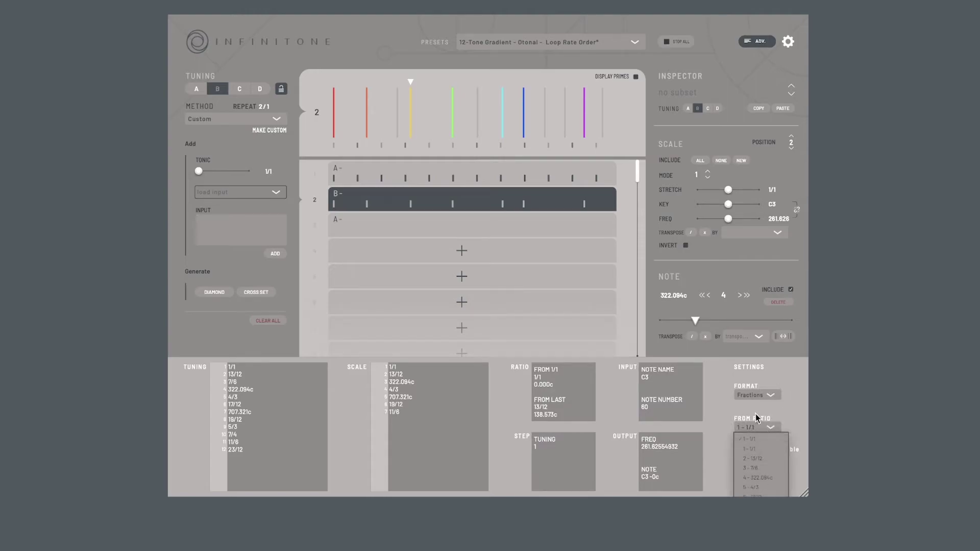
{"action": "left_click", "coordinate": [789, 415]}
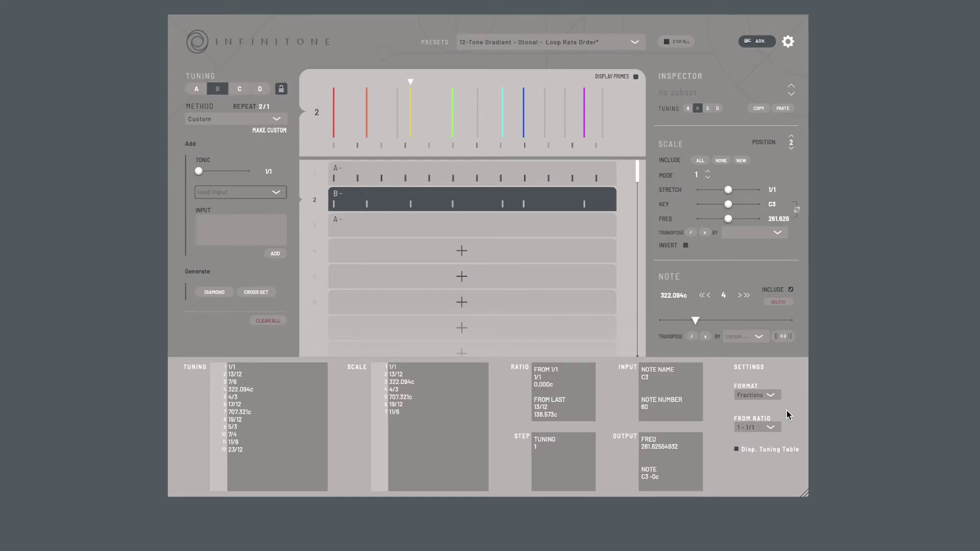
{"action": "left_click", "coordinate": [761, 42]}
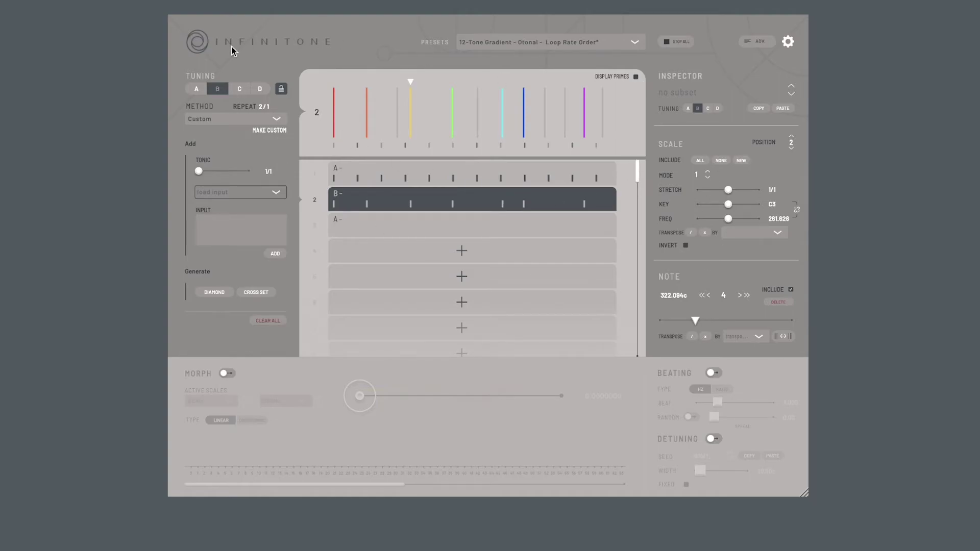
Step: Examine the available tuning methods and look through the list of scale positions
{"action": "left_click", "coordinate": [253, 120]}
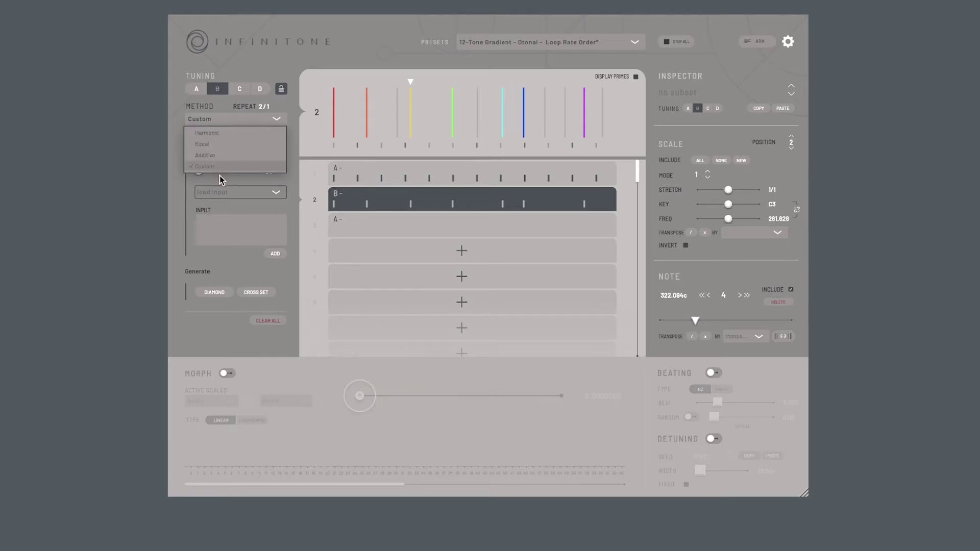
{"action": "left_click", "coordinate": [282, 52]}
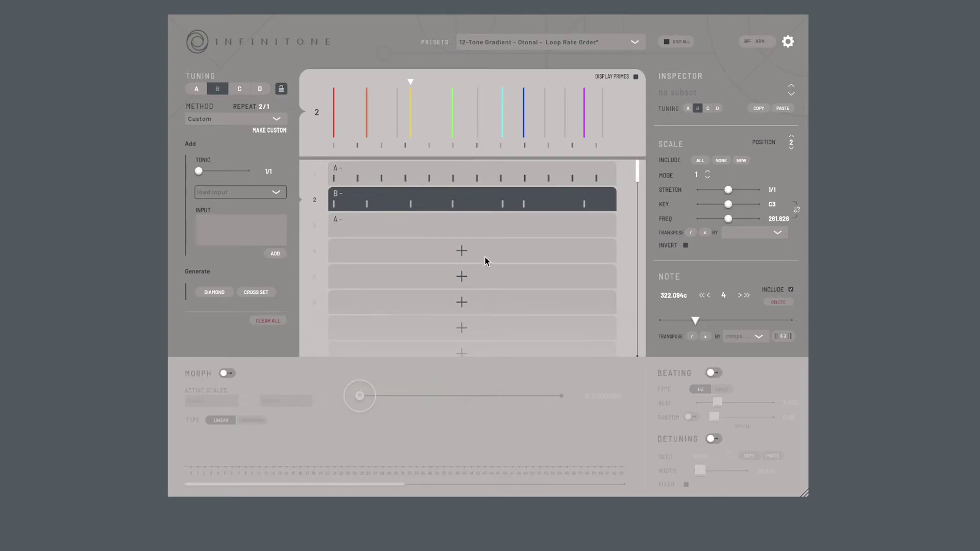
{"action": "scroll", "coordinate": [485, 260], "scroll_direction": "down", "scroll_amount": 5}
{"action": "scroll", "coordinate": [485, 257], "scroll_direction": "down", "scroll_amount": 5}
{"action": "scroll", "coordinate": [485, 257], "scroll_direction": "up", "scroll_amount": 10}
Step: Turn scale morphing on and switch it off again
{"action": "left_click", "coordinate": [227, 373]}
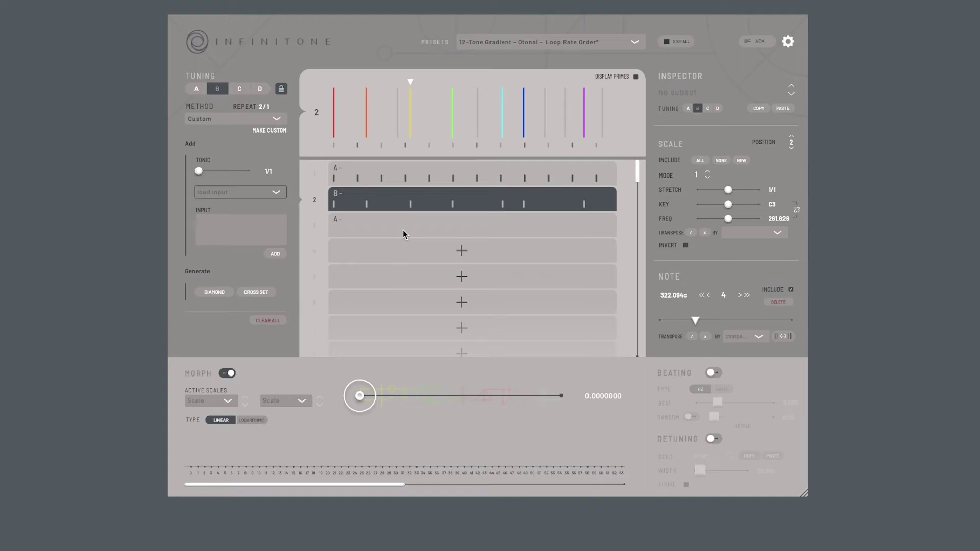
{"action": "left_click", "coordinate": [229, 377]}
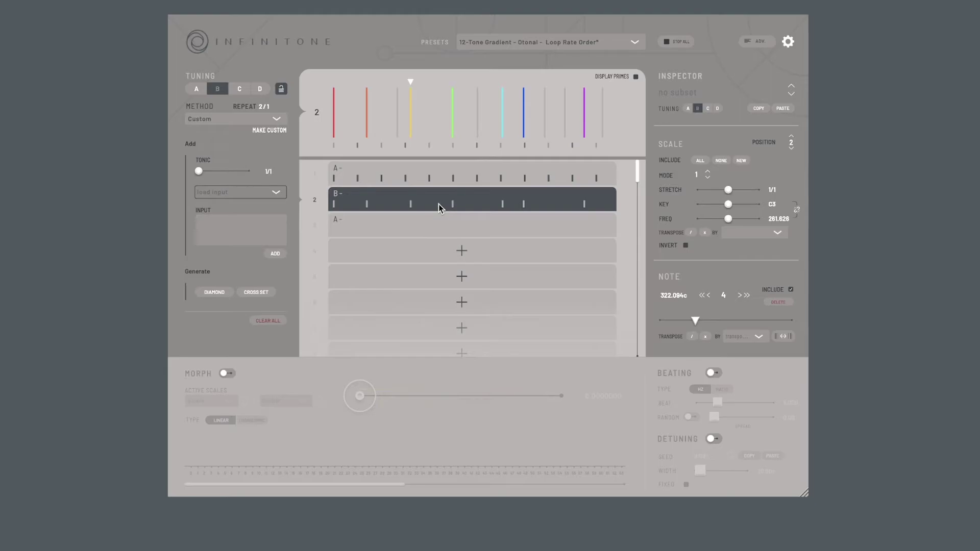
Step: Assign tuning B to the scale in position 3
{"action": "left_click", "coordinate": [437, 173]}
{"action": "left_click", "coordinate": [423, 195]}
{"action": "left_click", "coordinate": [485, 231]}
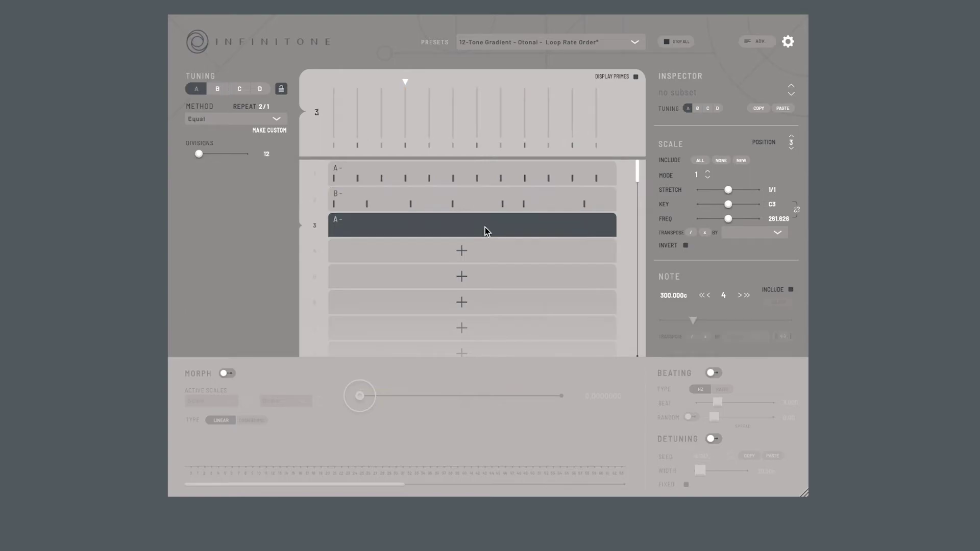
{"action": "left_click", "coordinate": [698, 108]}
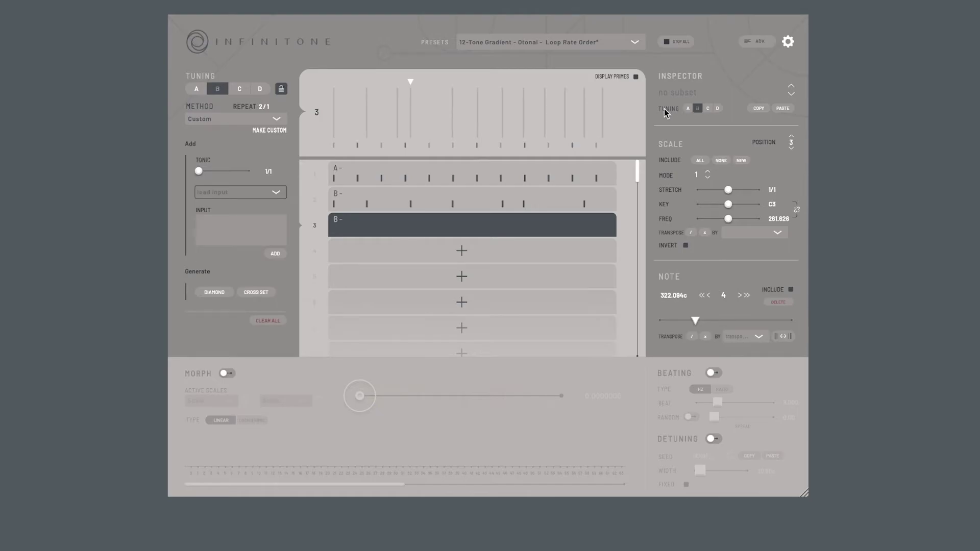
Step: Copy the scale in position 2 and look at the paste options for position 3 without pasting
{"action": "left_click", "coordinate": [572, 197]}
{"action": "left_click", "coordinate": [758, 109]}
{"action": "left_click", "coordinate": [576, 228]}
{"action": "left_click", "coordinate": [783, 110]}
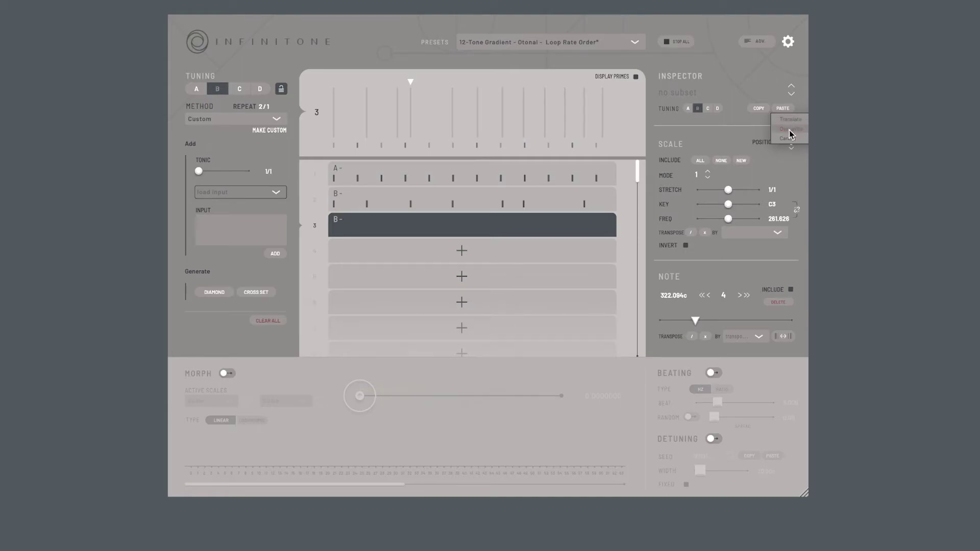
{"action": "left_click", "coordinate": [499, 223]}
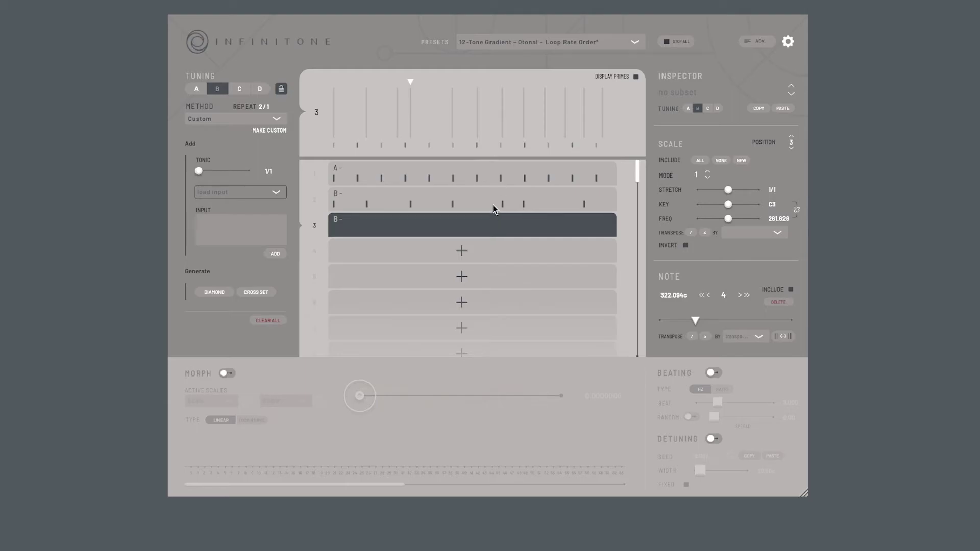
Step: Paste the copied scale into position 1 with the Overwrite option
{"action": "left_click", "coordinate": [501, 178]}
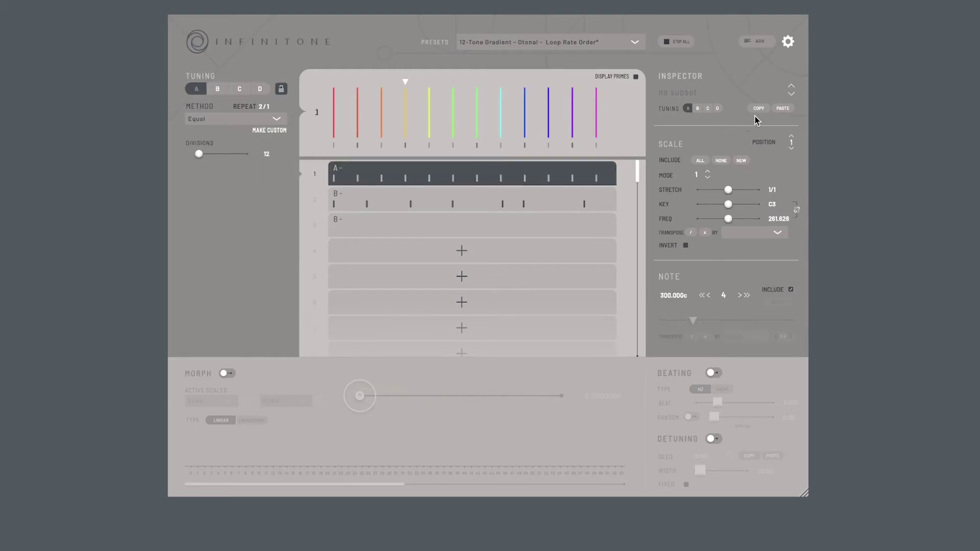
{"action": "left_click", "coordinate": [782, 109]}
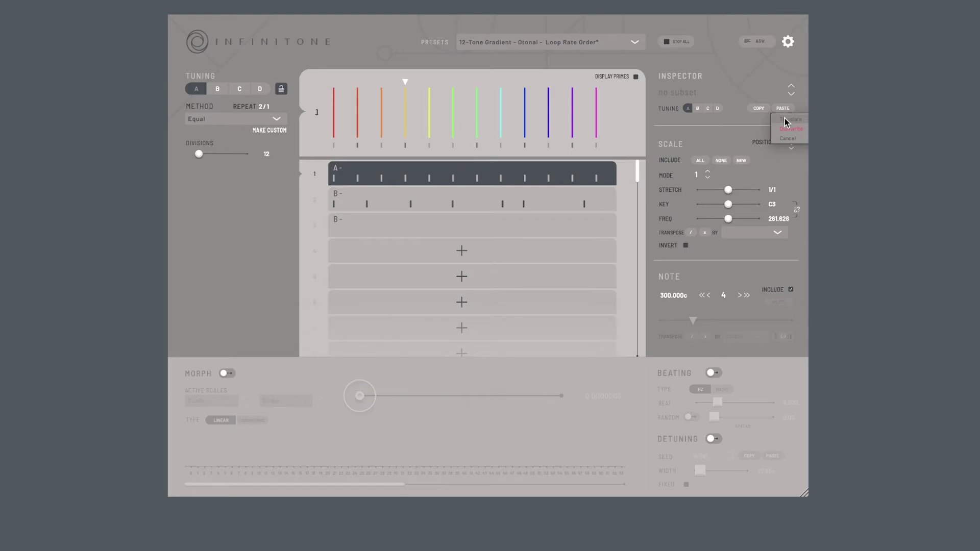
{"action": "left_click", "coordinate": [785, 127]}
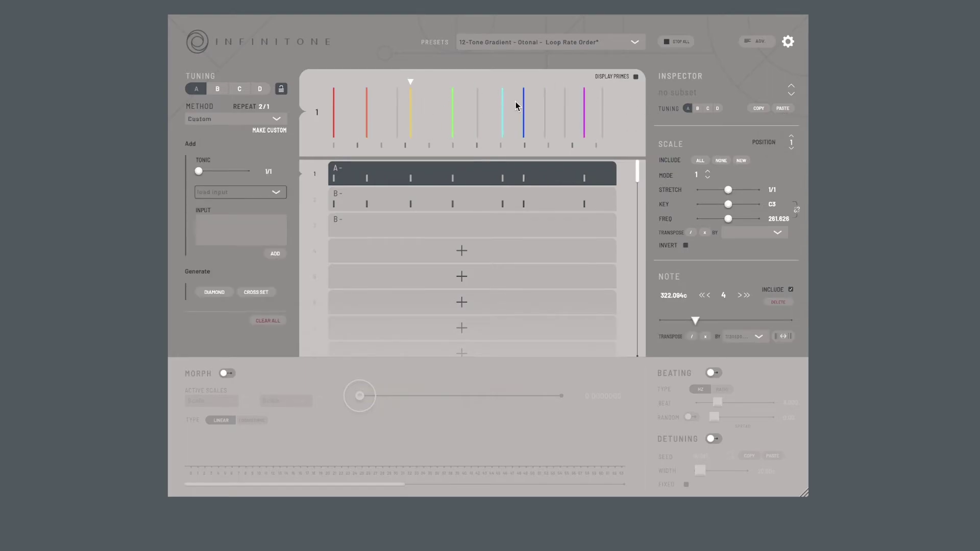
Step: Set tuning A to the Equal method with 12 divisions and assign it to scale position 1
{"action": "left_click", "coordinate": [275, 120]}
{"action": "left_click", "coordinate": [253, 143]}
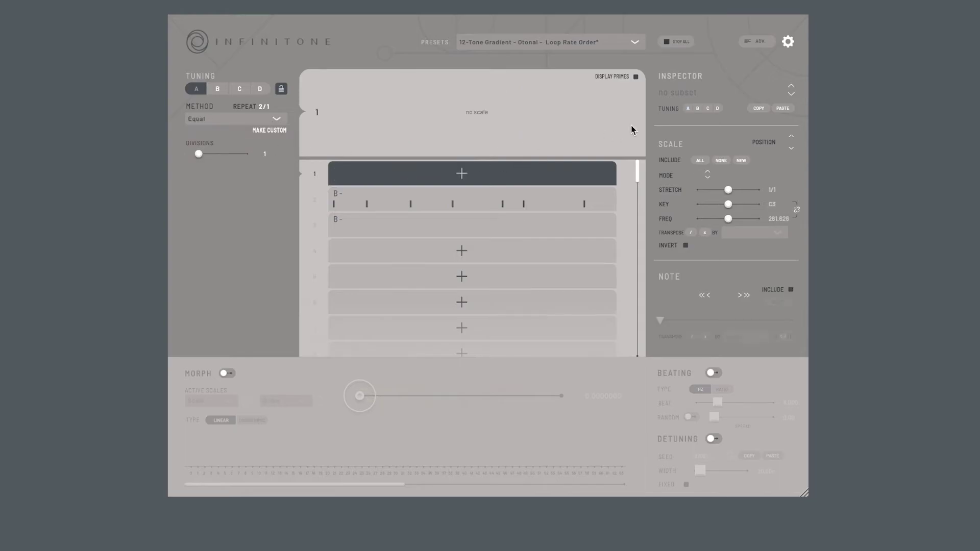
{"action": "left_click", "coordinate": [687, 109]}
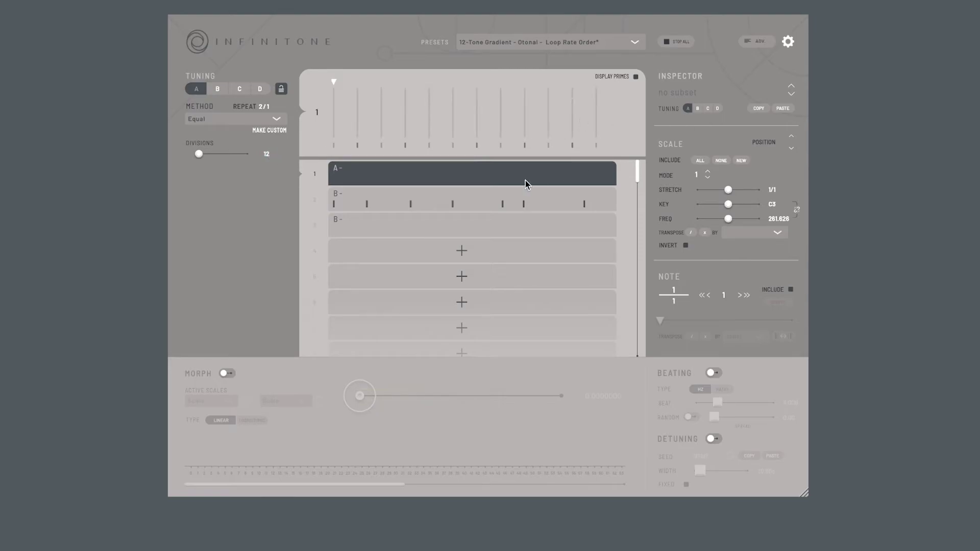
Step: Paste the copied scale into position 1 with the Translate option and compare it with the scale in position 2
{"action": "left_click", "coordinate": [782, 108]}
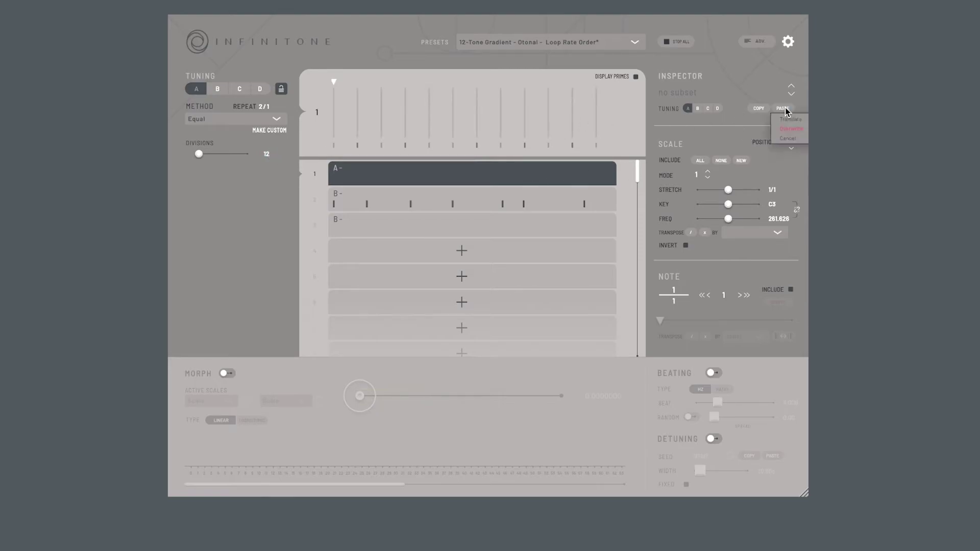
{"action": "left_click", "coordinate": [790, 124]}
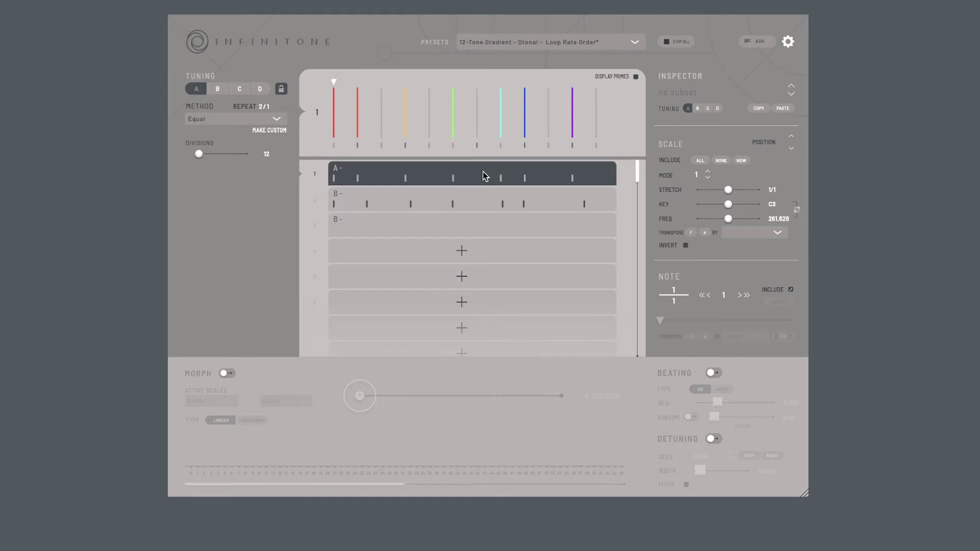
{"action": "left_click", "coordinate": [474, 200]}
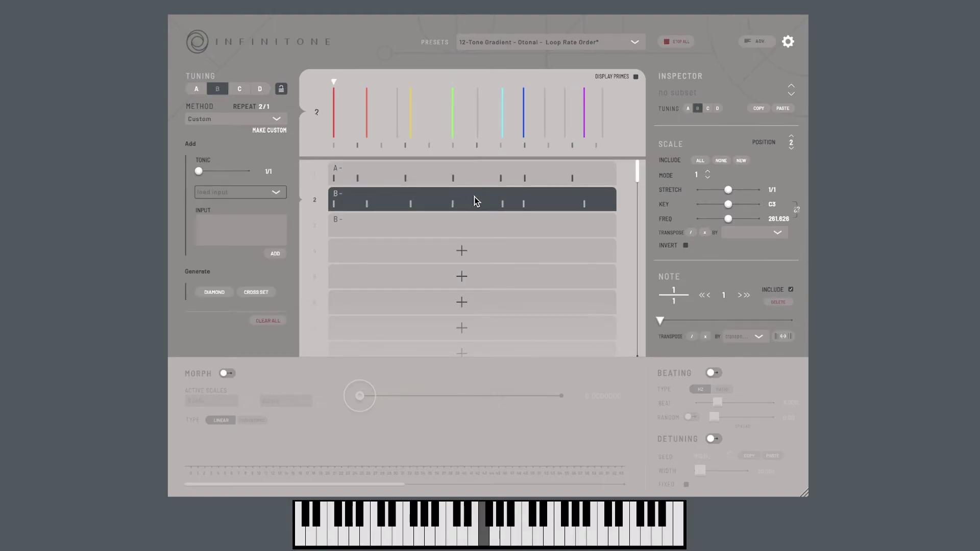
{"action": "left_click", "coordinate": [474, 177]}
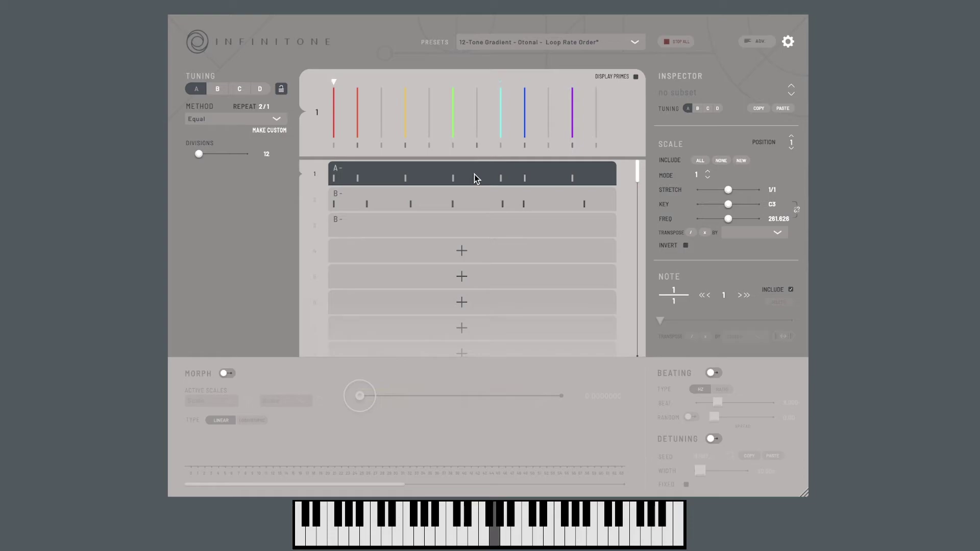
Step: Paste the copied scale into position 3 with the Translate option
{"action": "left_click", "coordinate": [436, 219]}
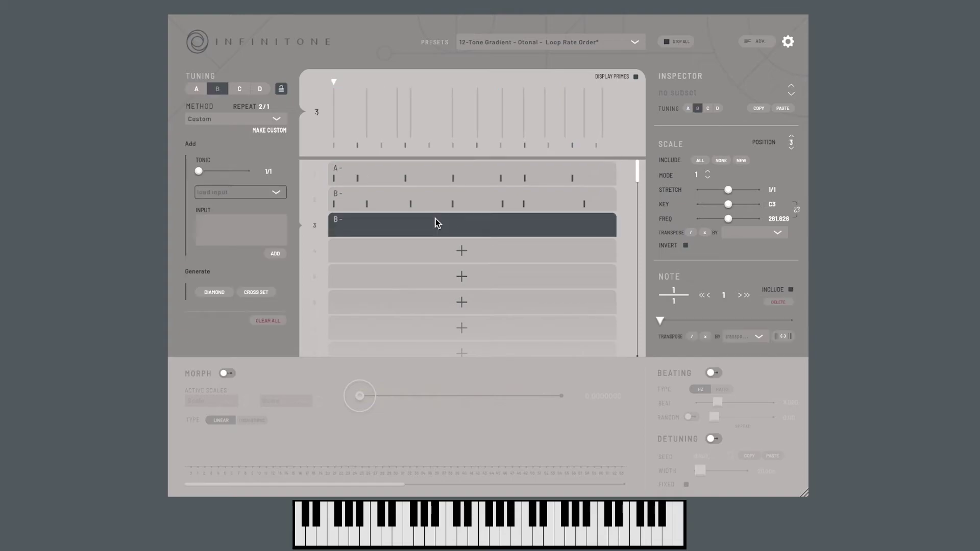
{"action": "left_click", "coordinate": [788, 109]}
{"action": "left_click", "coordinate": [789, 116]}
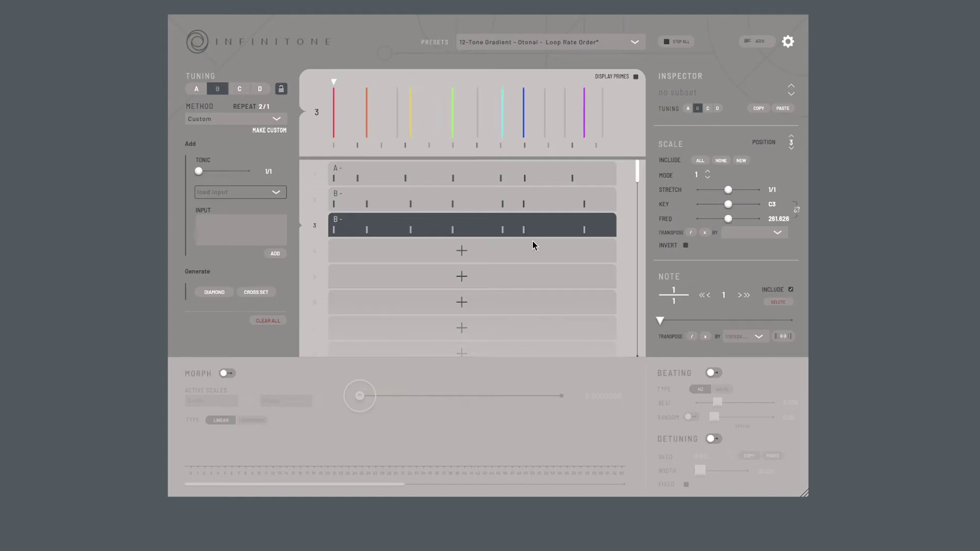
Step: Set the scale in position 3 to mode 4
{"action": "left_click", "coordinate": [503, 209]}
{"action": "left_click", "coordinate": [504, 215]}
{"action": "left_click", "coordinate": [708, 172]}
{"action": "left_click", "coordinate": [709, 173]}
{"action": "left_click", "coordinate": [709, 173]}
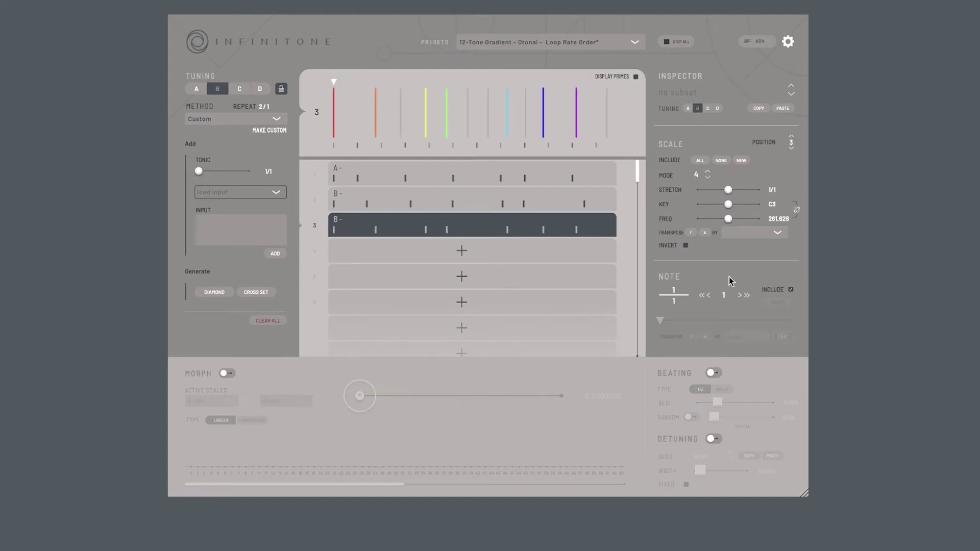
Step: Choose the common interval 3/2 as the transposition ratio for the scale in position 3
{"action": "left_click", "coordinate": [778, 234]}
{"action": "mouse_move", "coordinate": [766, 247]}
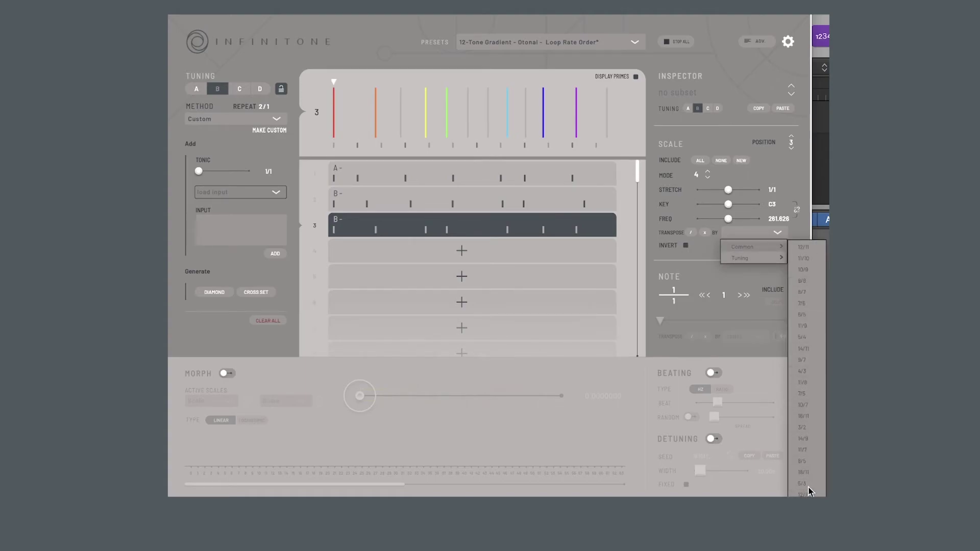
{"action": "left_click", "coordinate": [814, 429]}
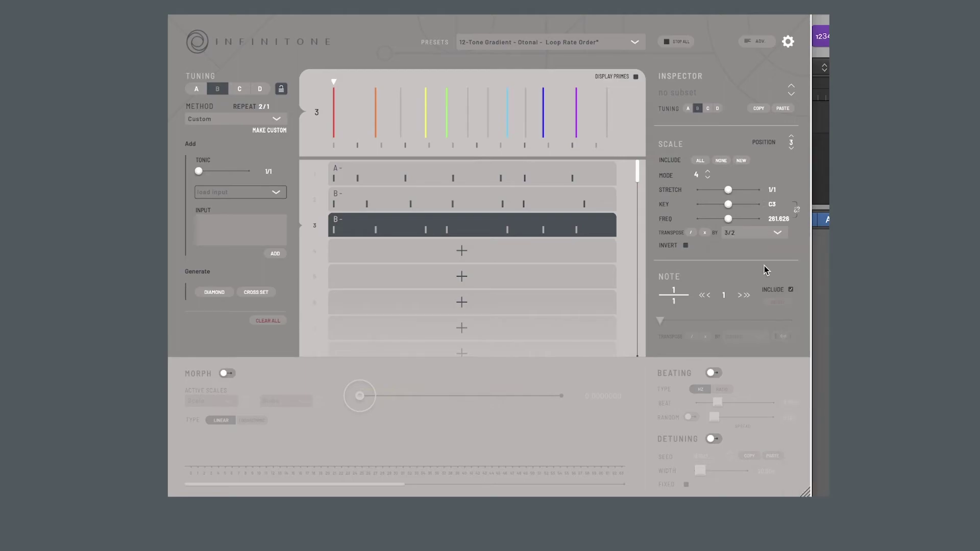
Step: Transpose the scale in position 3 up by 3/2 and compare its sound with the scale in position 2
{"action": "left_click", "coordinate": [705, 233]}
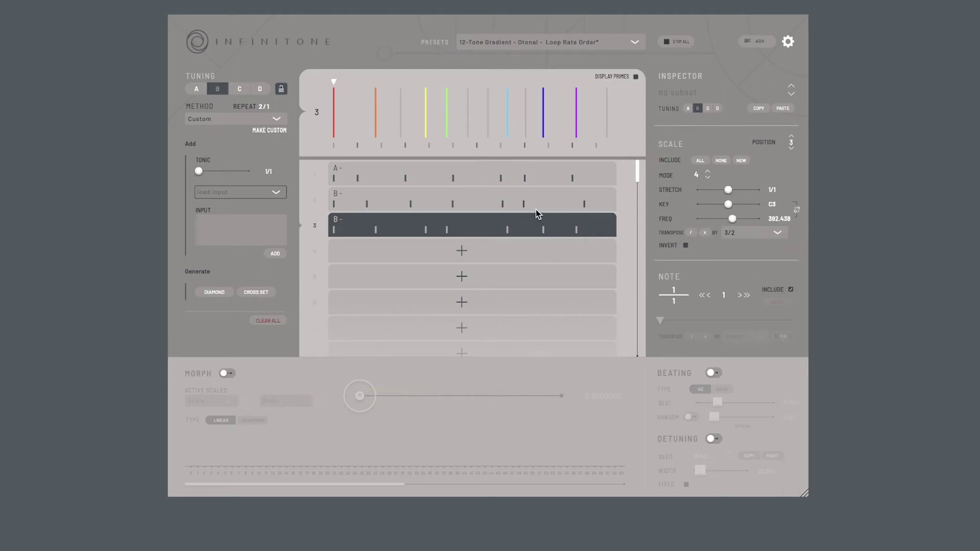
{"action": "left_click", "coordinate": [537, 209]}
{"action": "left_click", "coordinate": [534, 226]}
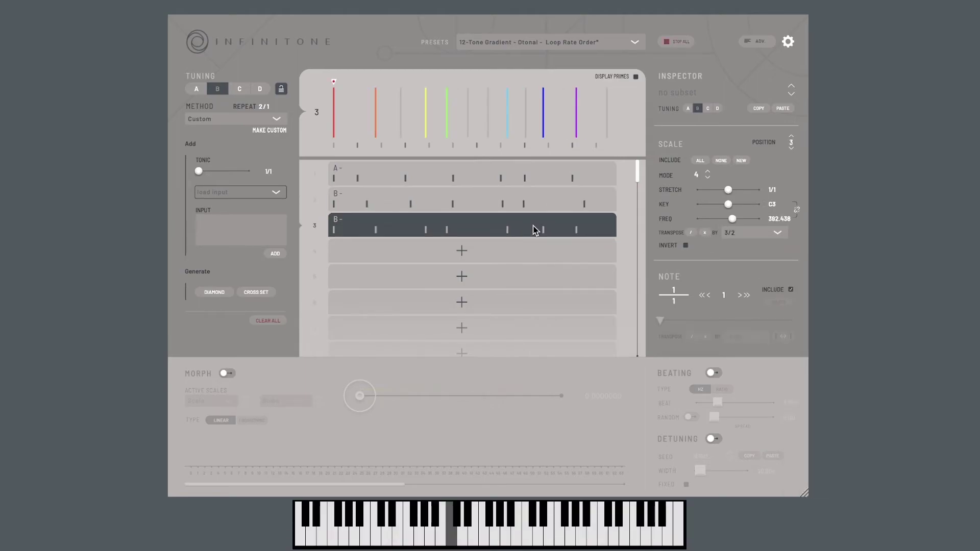
{"action": "left_click", "coordinate": [507, 207]}
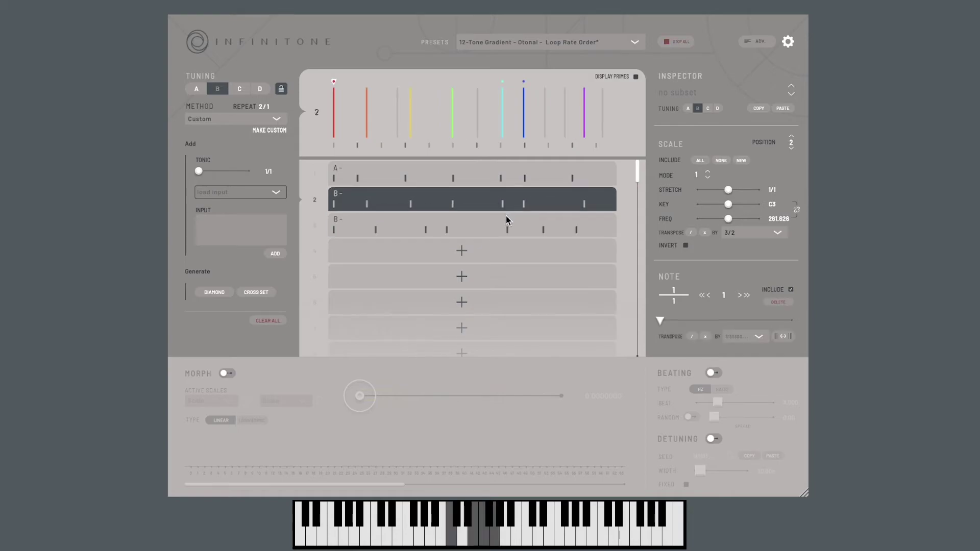
{"action": "left_click", "coordinate": [506, 221]}
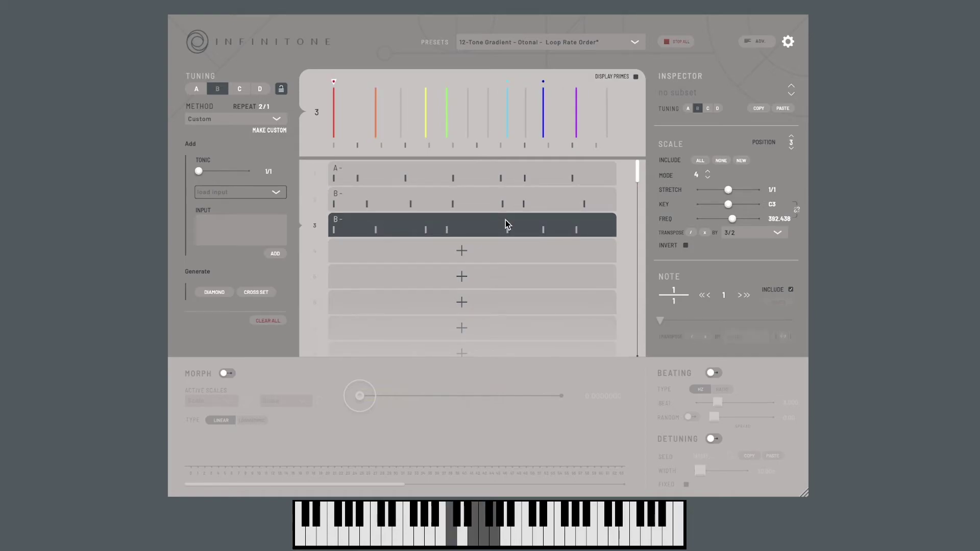
{"action": "left_click", "coordinate": [508, 206]}
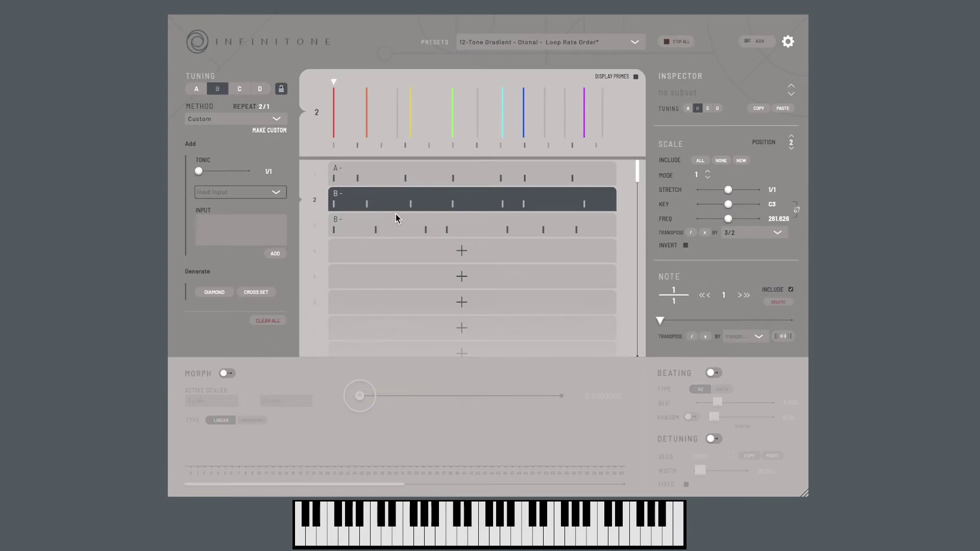
Step: Enable Morph with scales 2 and 3 as the active scales and sweep the morph between them, returning to 0
{"action": "left_click", "coordinate": [228, 374]}
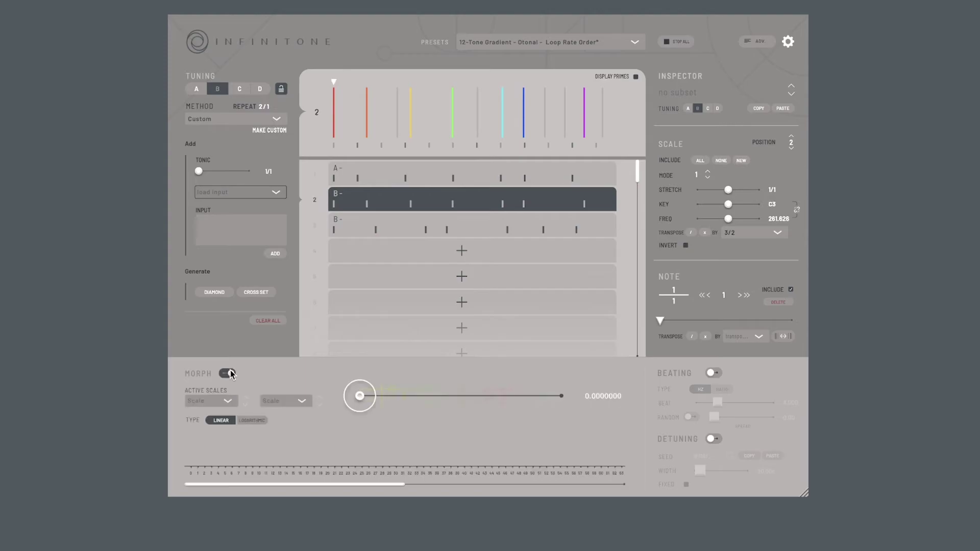
{"action": "left_click", "coordinate": [224, 410]}
{"action": "left_click", "coordinate": [204, 426]}
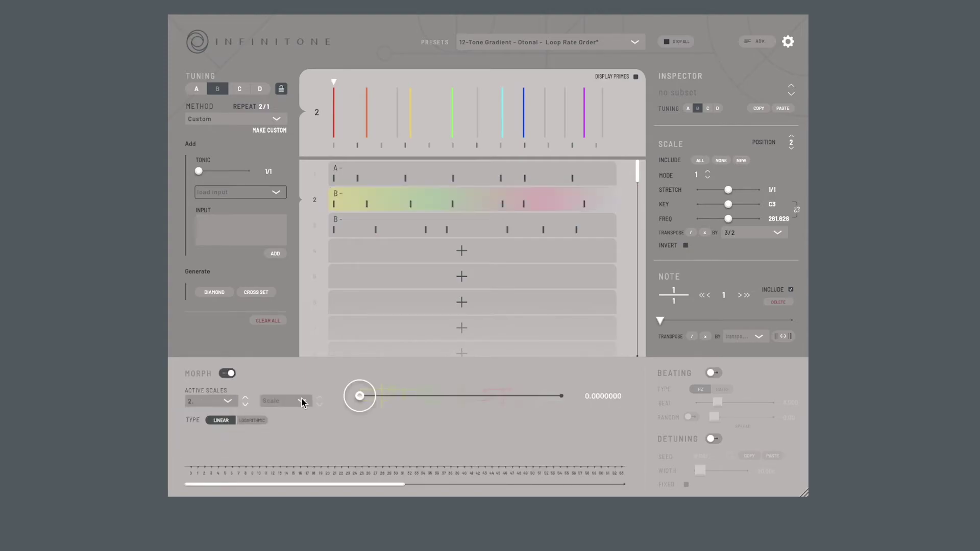
{"action": "left_click", "coordinate": [303, 403]}
{"action": "left_click", "coordinate": [291, 438]}
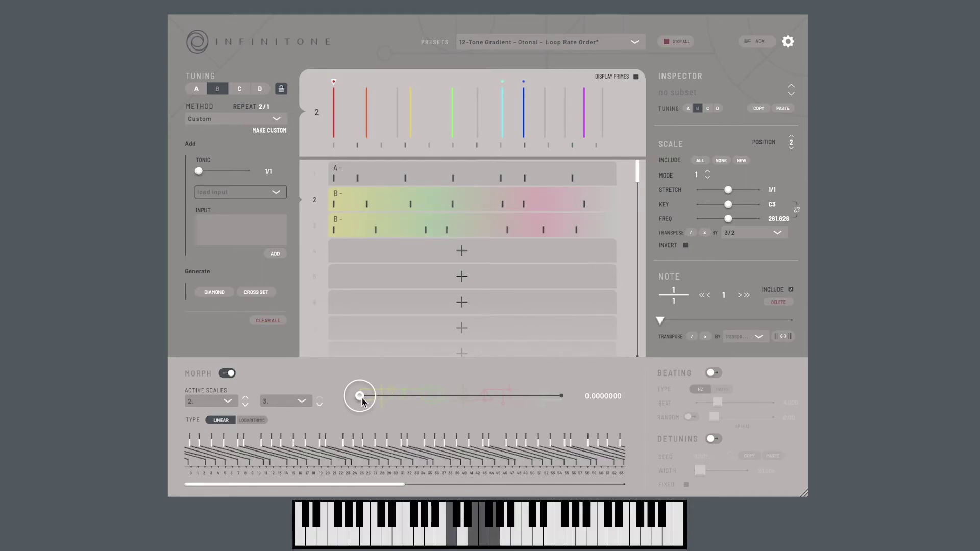
{"action": "left_click_drag", "start_coordinate": [362, 402], "coordinate": [354, 449]}
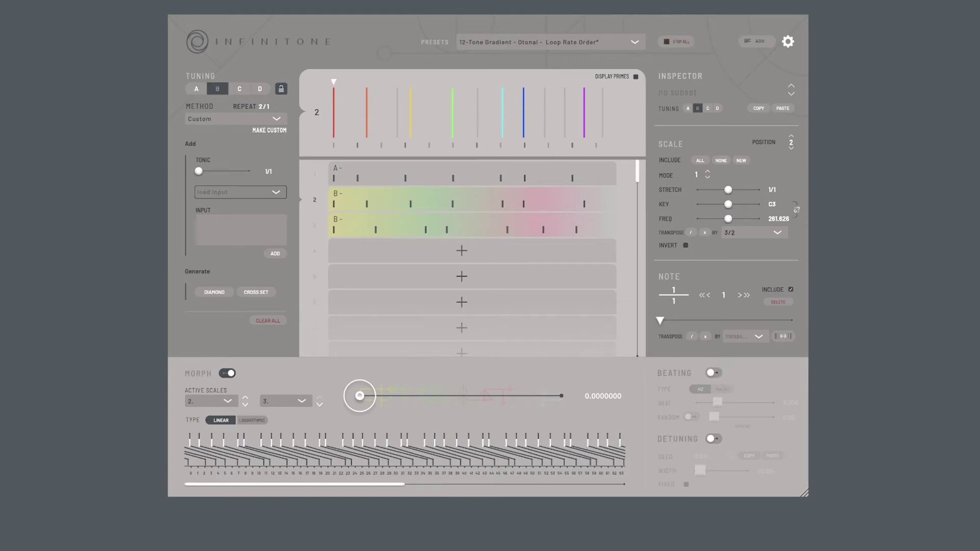
Step: Enable Beating in Hz, raise the beat to about 4.9, and audition the setting by sweeping the morph
{"action": "left_click", "coordinate": [712, 373]}
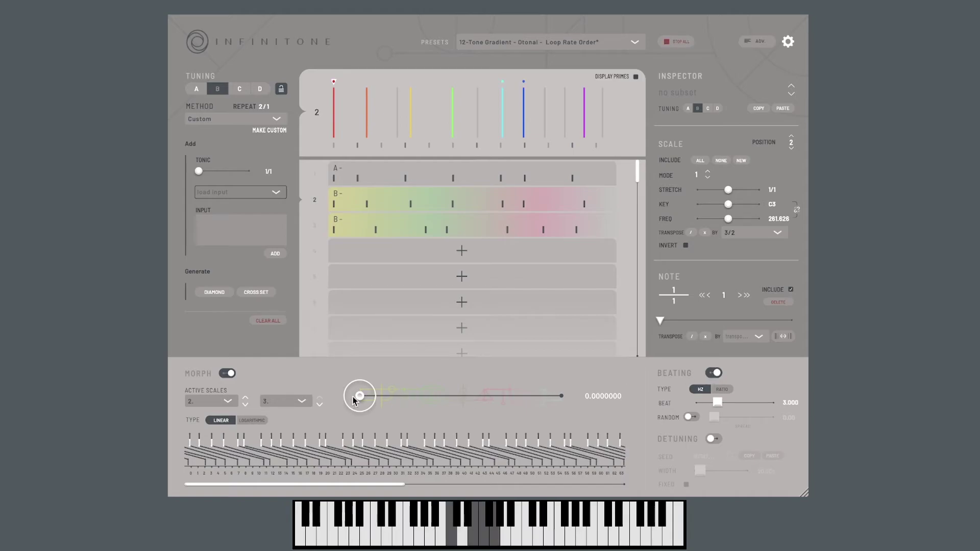
{"action": "mouse_move", "coordinate": [360, 397]}
{"action": "left_mouse_down"}
{"action": "mouse_move", "coordinate": [523, 397]}
{"action": "mouse_move", "coordinate": [590, 411]}
{"action": "mouse_move", "coordinate": [507, 396]}
{"action": "mouse_move", "coordinate": [437, 398]}
{"action": "mouse_move", "coordinate": [380, 422]}
{"action": "mouse_move", "coordinate": [350, 411]}
{"action": "left_mouse_up"}
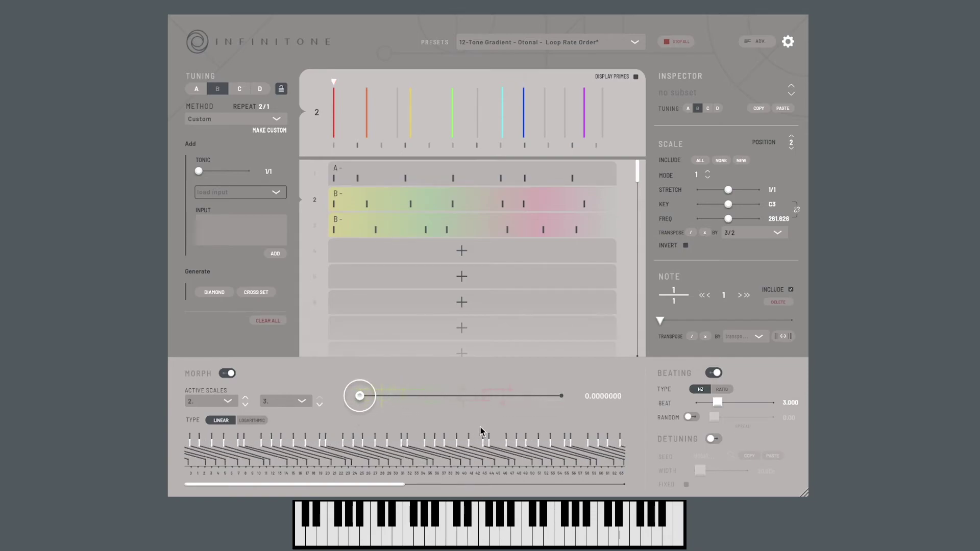
{"action": "left_click_drag", "start_coordinate": [714, 405], "coordinate": [723, 404]}
{"action": "left_click_drag", "start_coordinate": [360, 396], "coordinate": [351, 419]}
Step: Enable Detuning with a width of about 84.6 cents and audition it by sweeping the morph
{"action": "left_click", "coordinate": [714, 440]}
{"action": "left_click_drag", "start_coordinate": [703, 473], "coordinate": [717, 473]}
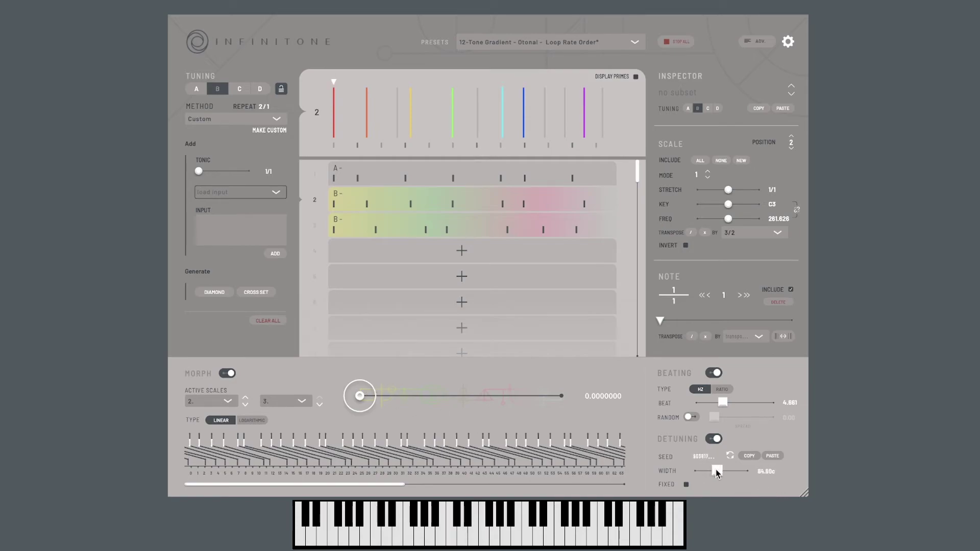
{"action": "mouse_move", "coordinate": [361, 397]}
{"action": "left_mouse_down"}
{"action": "mouse_move", "coordinate": [486, 401]}
{"action": "mouse_move", "coordinate": [585, 423]}
{"action": "mouse_move", "coordinate": [525, 407]}
{"action": "mouse_move", "coordinate": [348, 410]}
{"action": "left_mouse_up"}
Step: Open the iDMT settings and examine the MPE base channel and Active Note Changed Mode options
{"action": "left_click", "coordinate": [788, 42]}
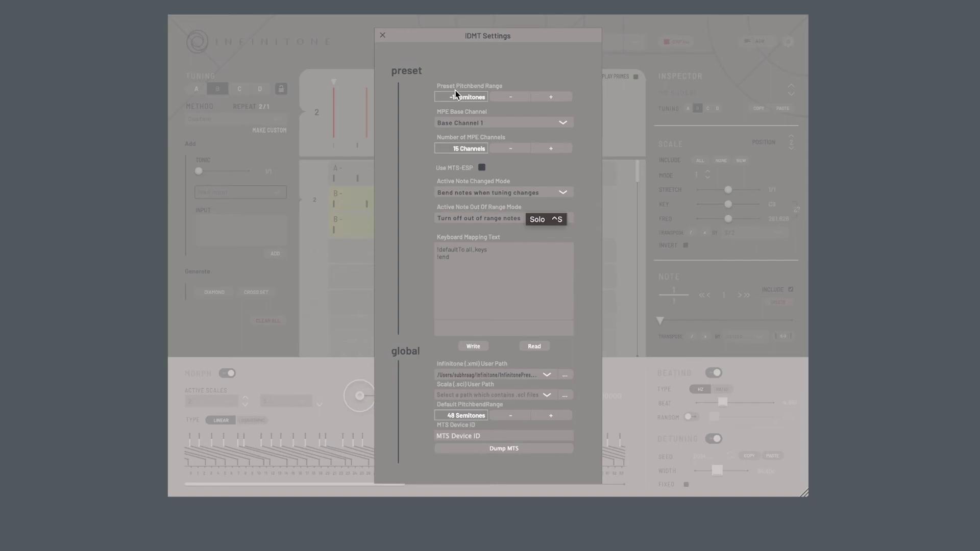
{"action": "left_click", "coordinate": [563, 123]}
{"action": "left_click", "coordinate": [565, 123]}
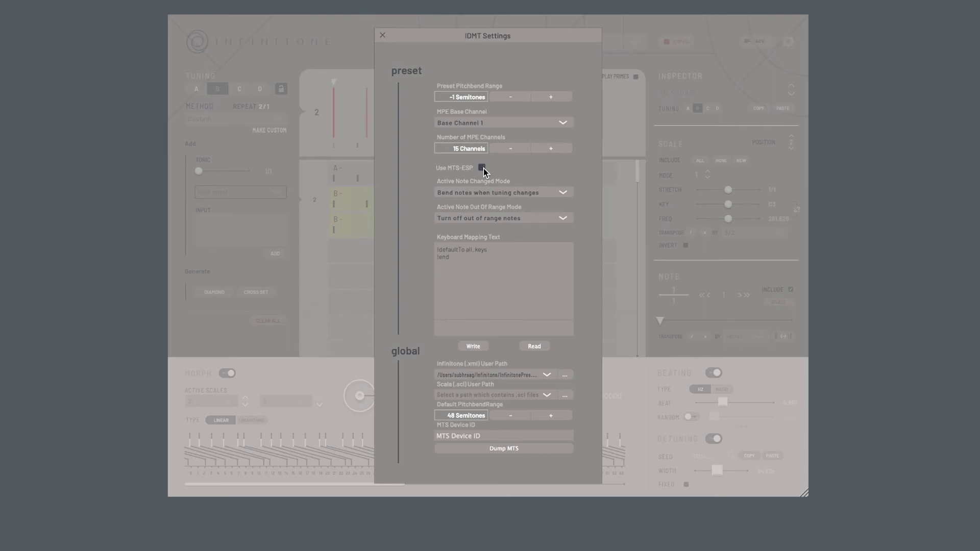
{"action": "left_click", "coordinate": [561, 194]}
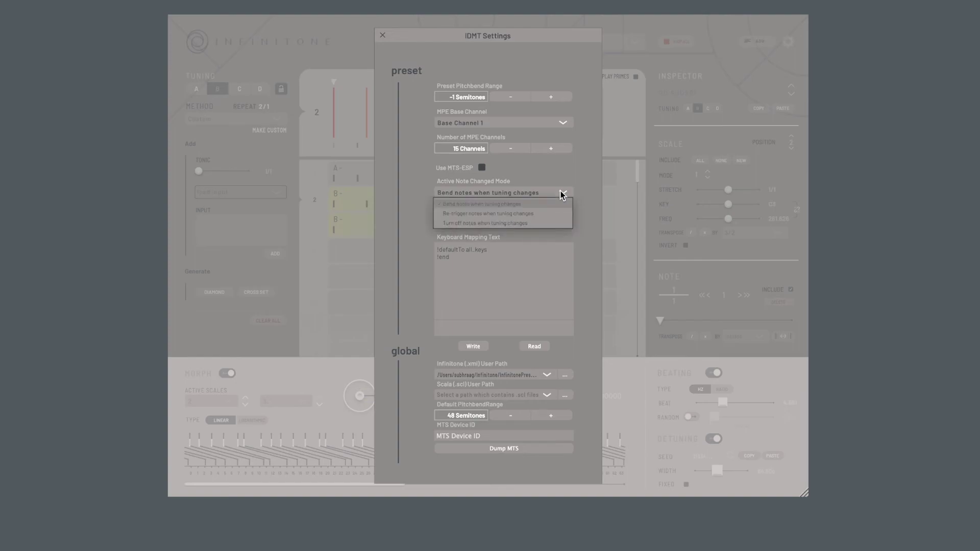
{"action": "left_click", "coordinate": [560, 191]}
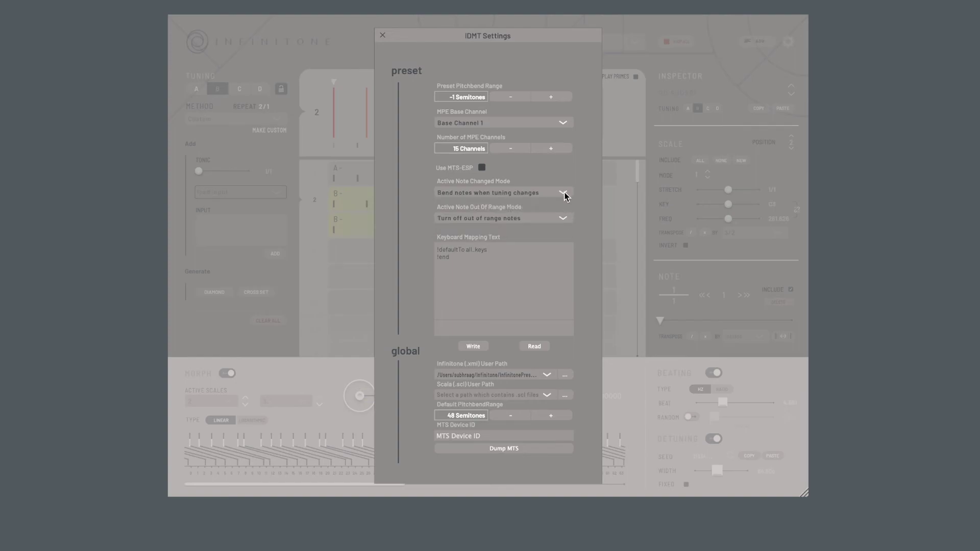
{"action": "left_click", "coordinate": [564, 194]}
{"action": "left_click", "coordinate": [566, 196]}
Step: Look through the all_keys, black_keys and white_keys .ikbm keyboard mapping files without loading one
{"action": "left_click", "coordinate": [534, 346]}
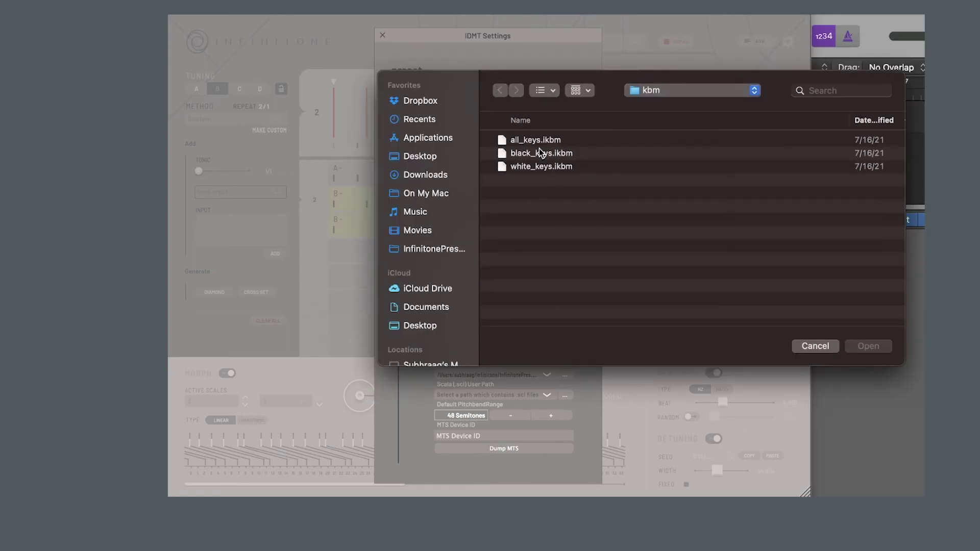
{"action": "left_click", "coordinate": [541, 143]}
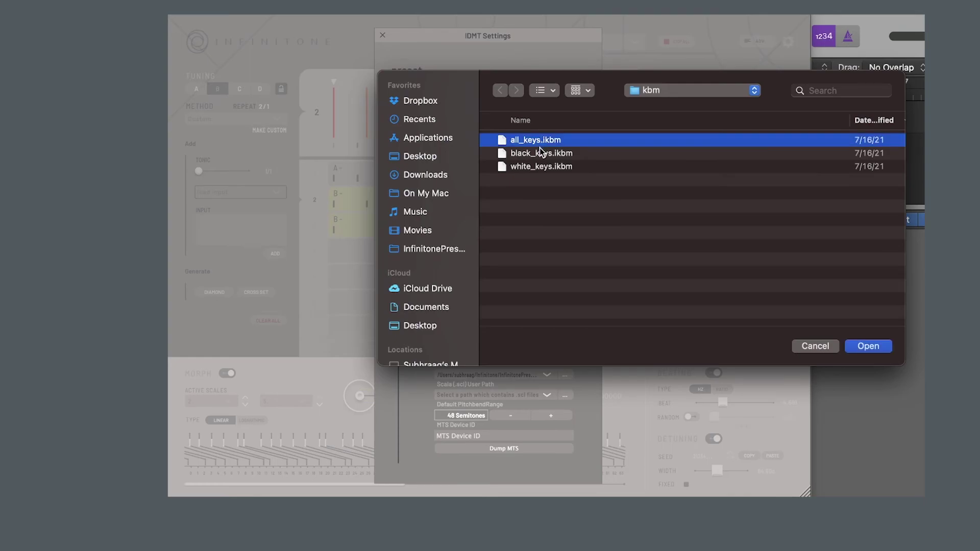
{"action": "left_click", "coordinate": [544, 155]}
{"action": "left_click", "coordinate": [541, 167]}
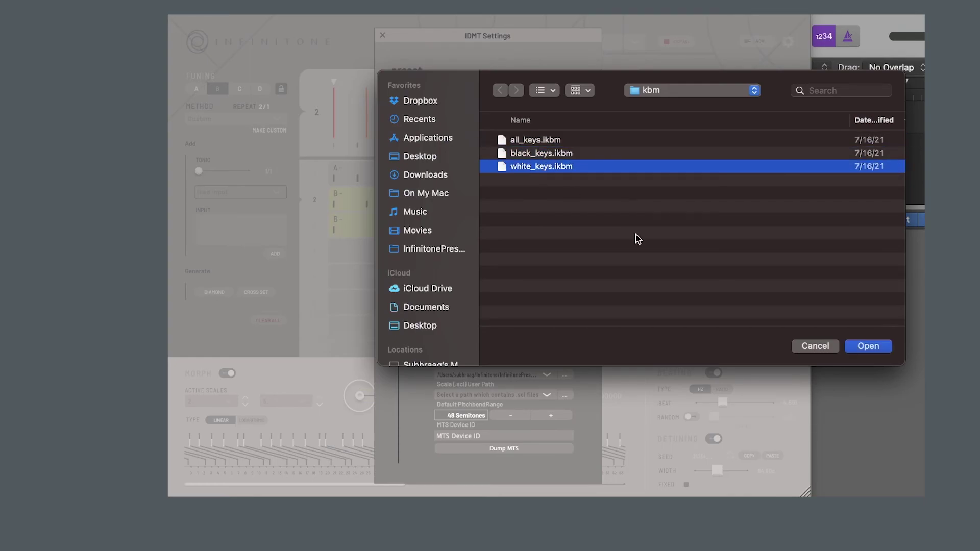
{"action": "left_click", "coordinate": [817, 346]}
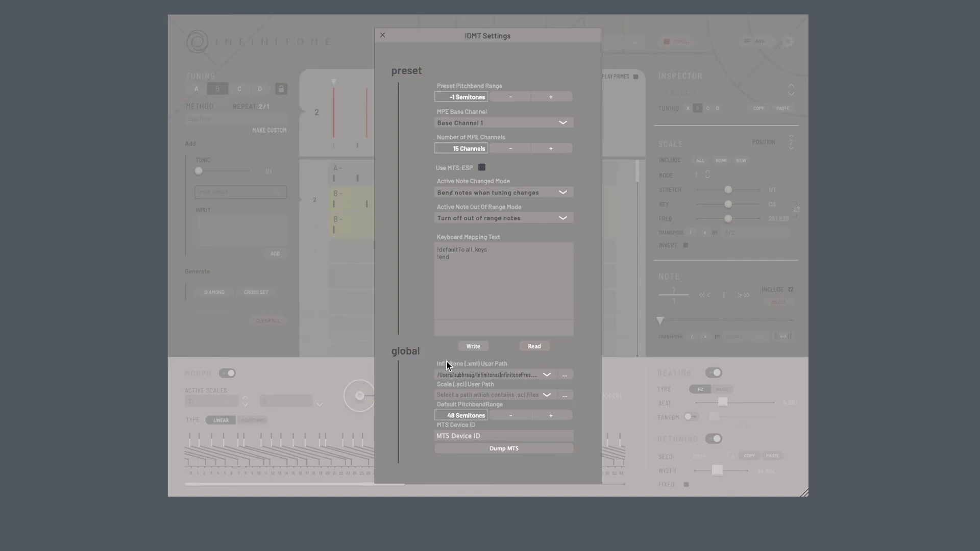
Step: Examine the Infinitone and Scala user path choices in the global settings and close the settings
{"action": "left_click", "coordinate": [548, 375]}
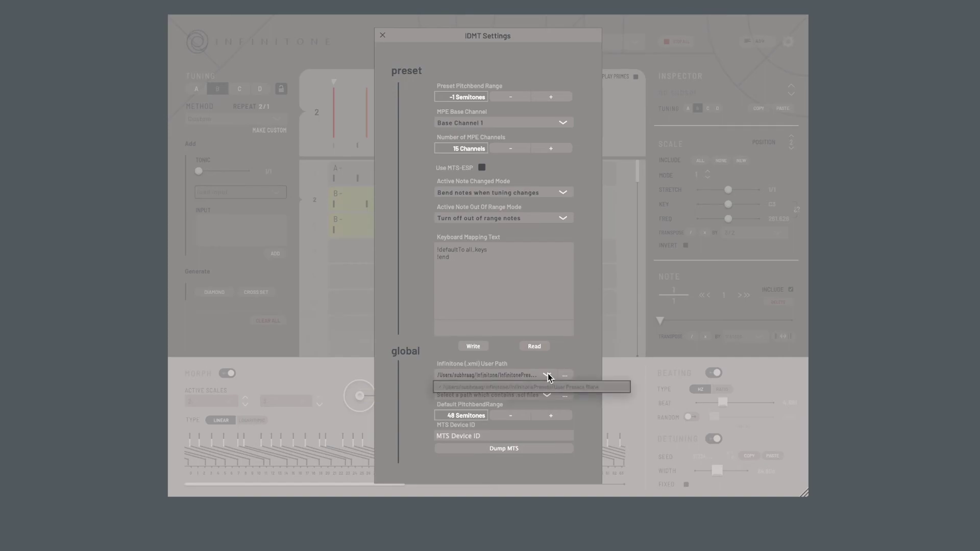
{"action": "left_click", "coordinate": [547, 376]}
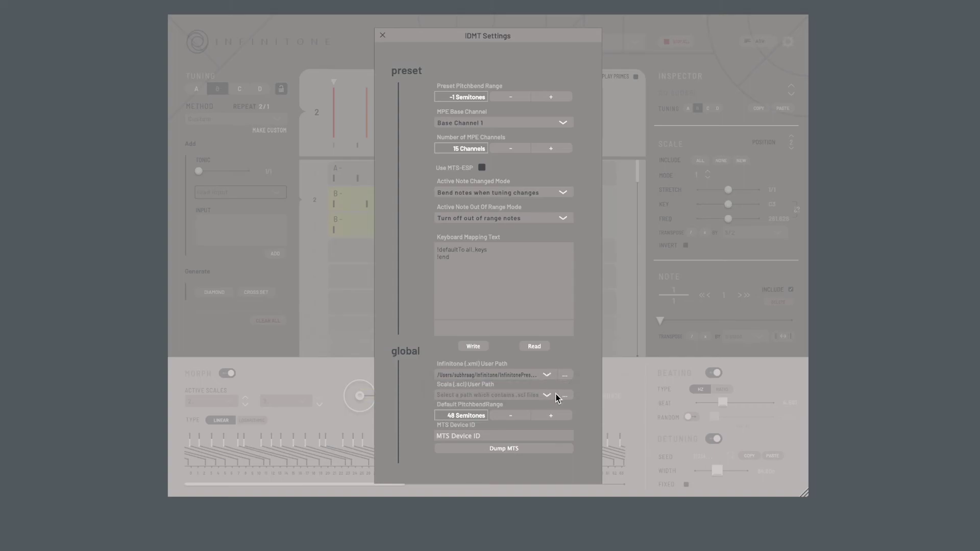
{"action": "left_click", "coordinate": [546, 396]}
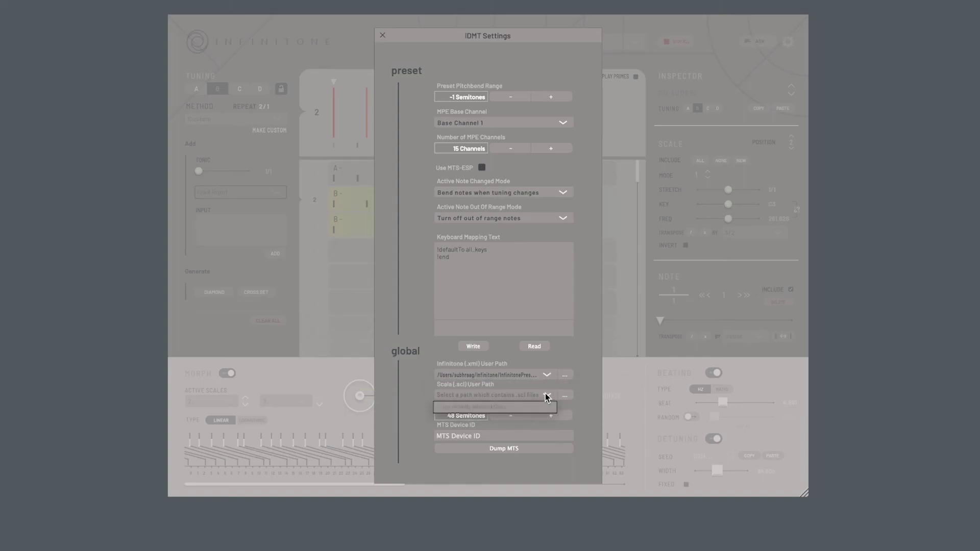
{"action": "left_click", "coordinate": [485, 389]}
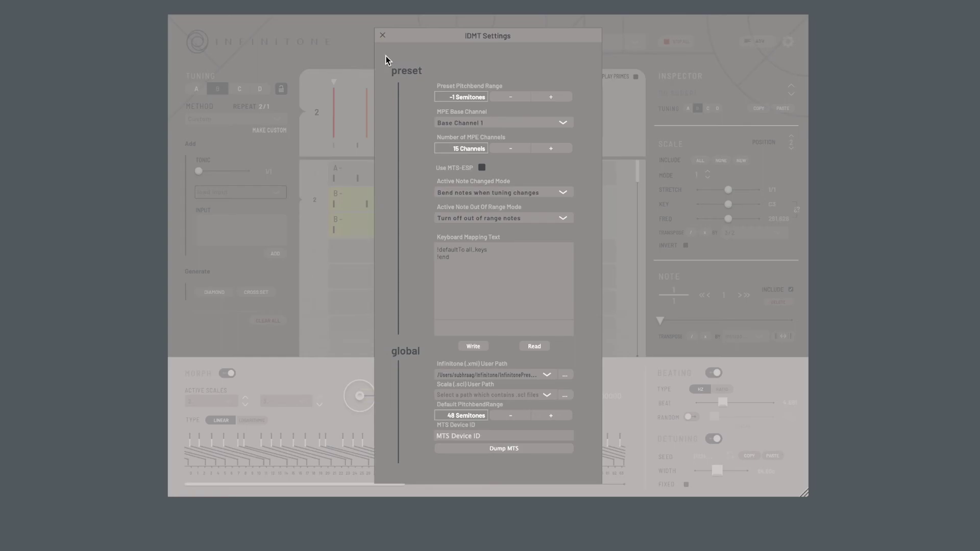
{"action": "left_click", "coordinate": [382, 36]}
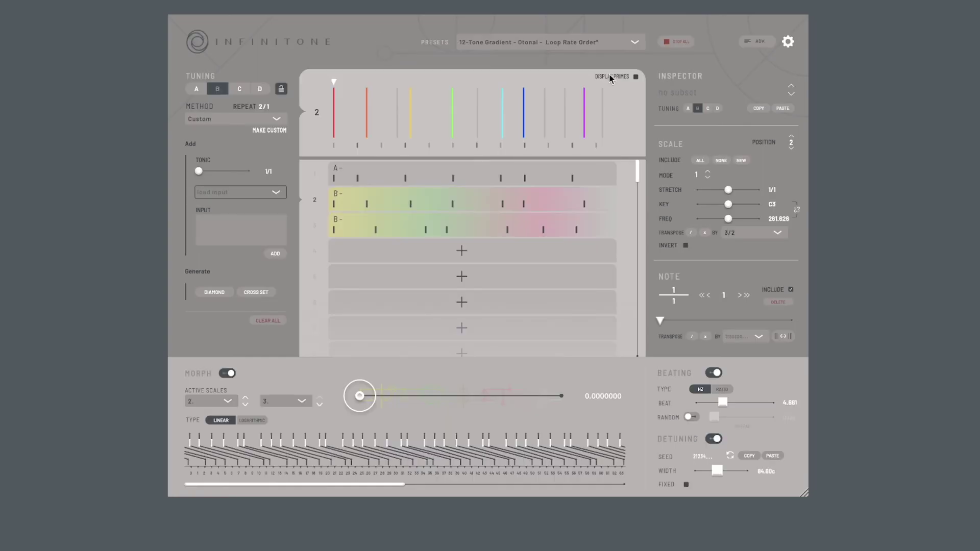
Step: Reload the 12-Tone Gradient - Otonal - Loop Rate Order preset and review the preset saving and Scala file options
{"action": "left_click", "coordinate": [635, 42]}
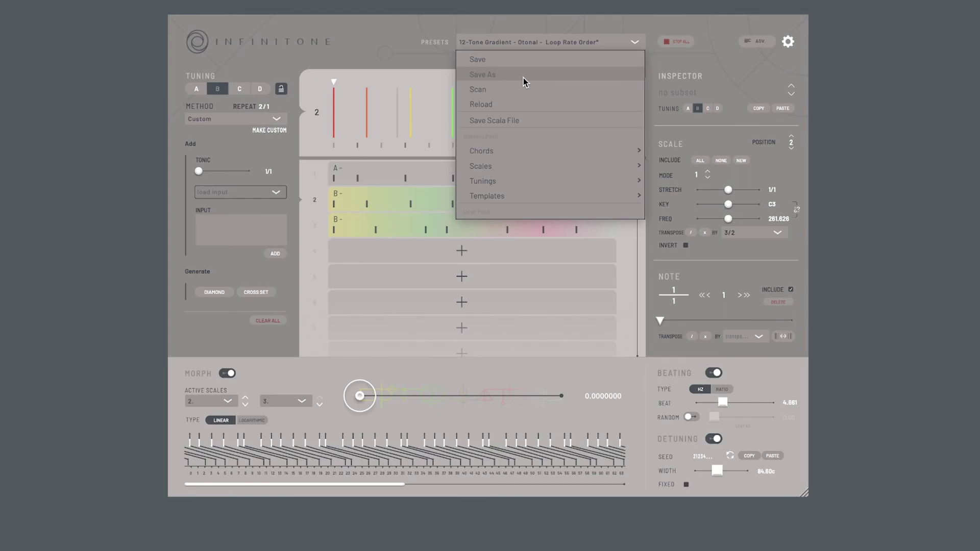
{"action": "left_click", "coordinate": [480, 104]}
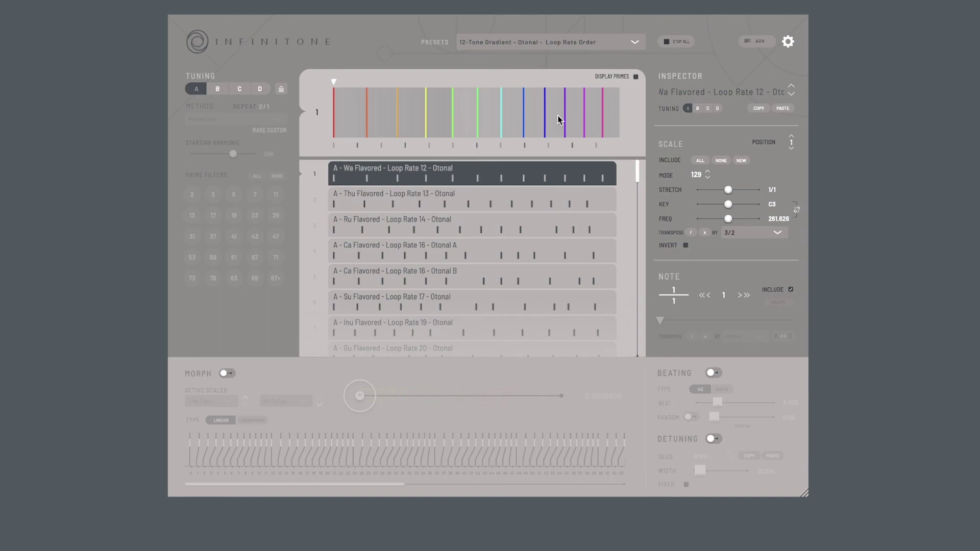
{"action": "left_click", "coordinate": [633, 43]}
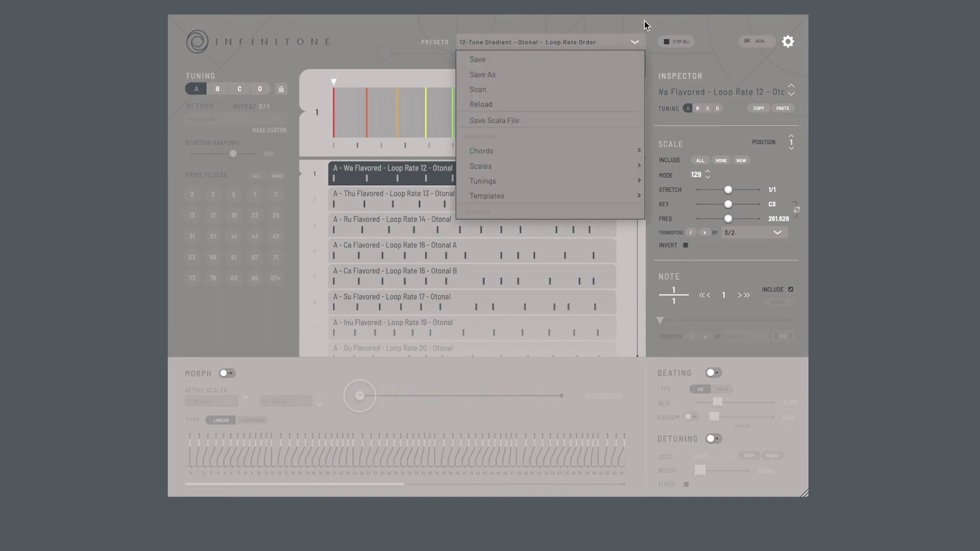
{"action": "left_click", "coordinate": [643, 20]}
{"action": "left_click", "coordinate": [634, 42]}
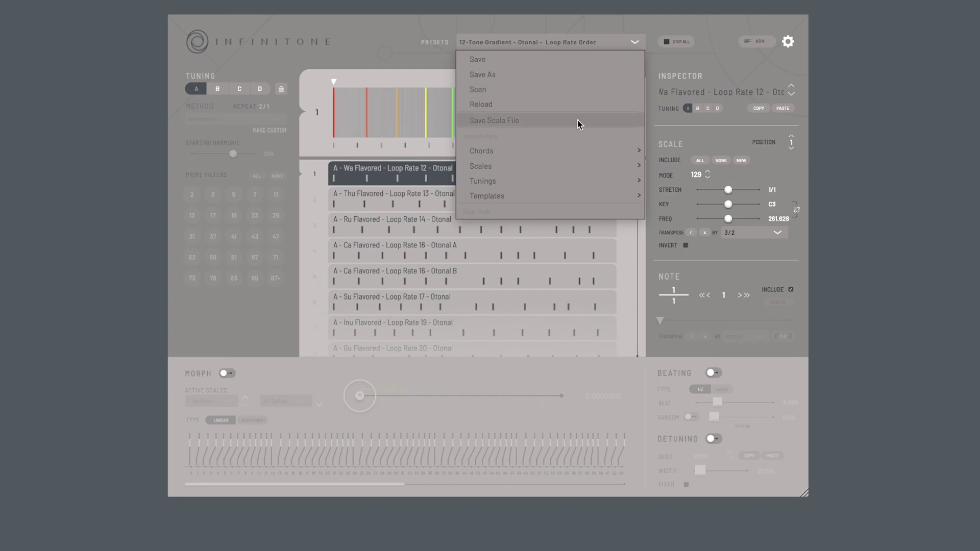
{"action": "left_click", "coordinate": [411, 36]}
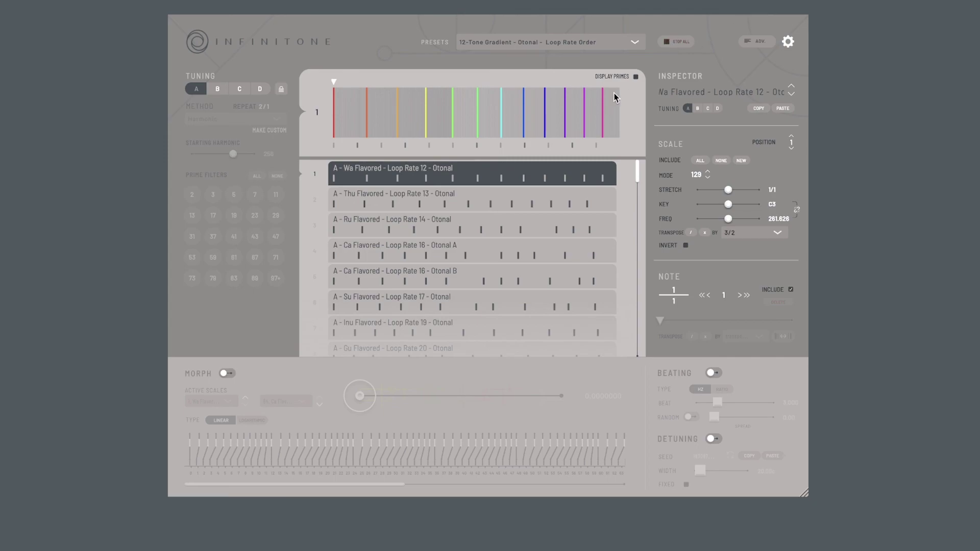
Step: Unlock tuning A for editing while showing its prime display, and turn the prime display off again
{"action": "left_click", "coordinate": [636, 78]}
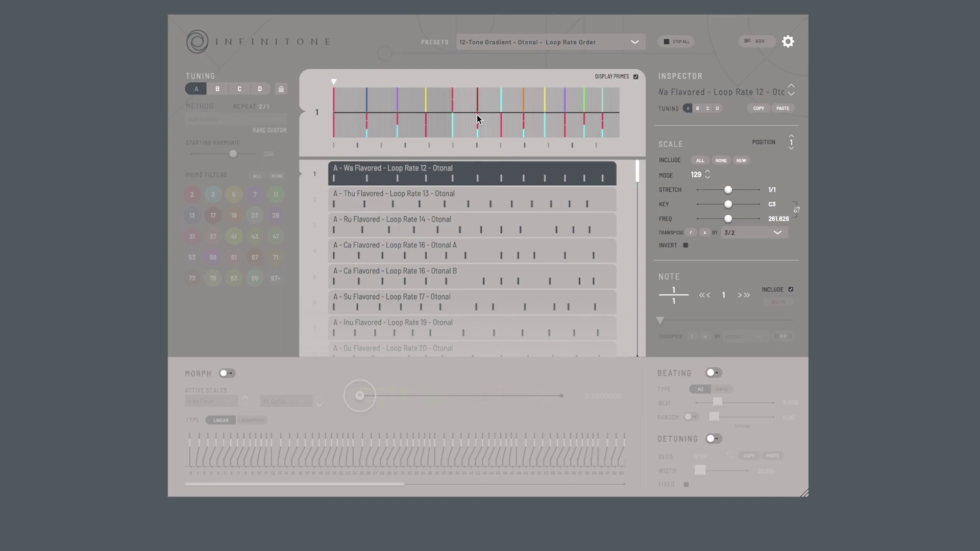
{"action": "left_click", "coordinate": [281, 90]}
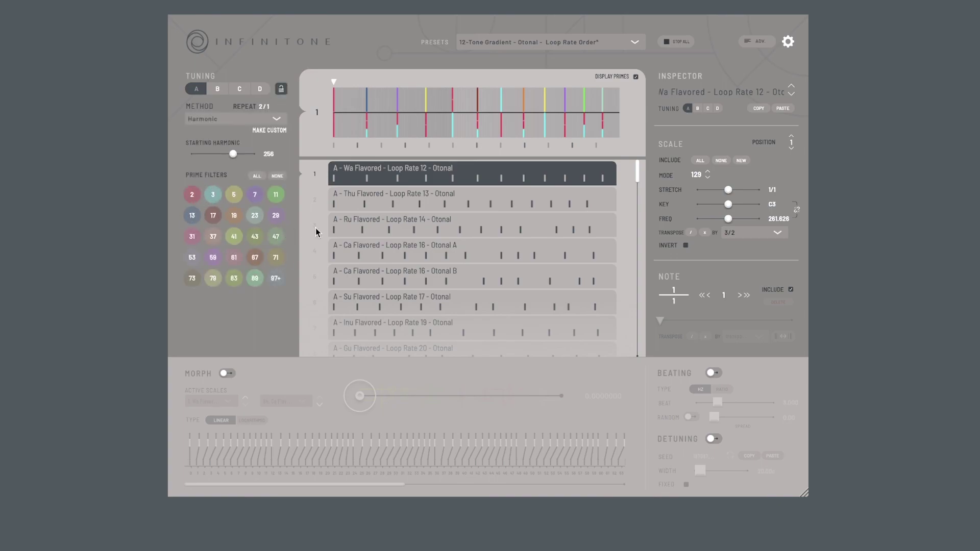
{"action": "left_click", "coordinate": [636, 77]}
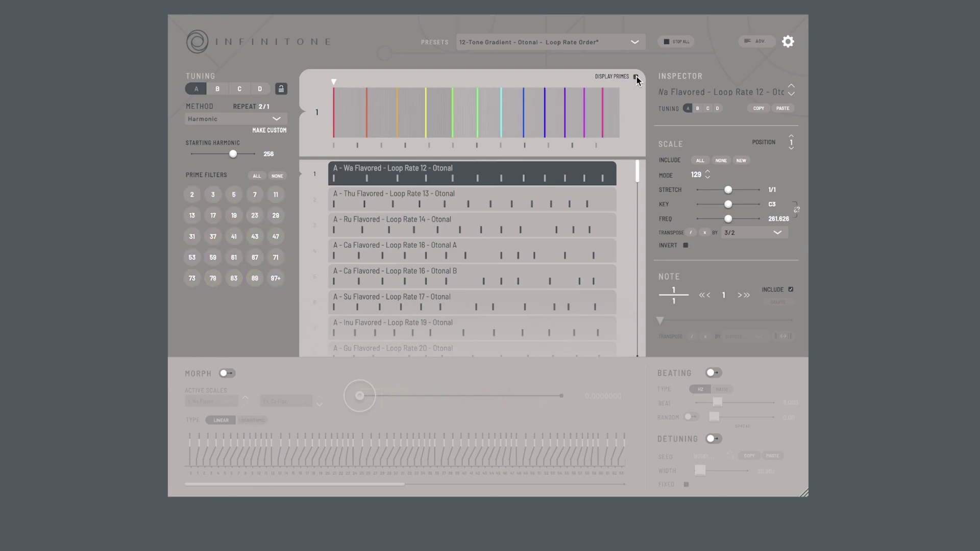